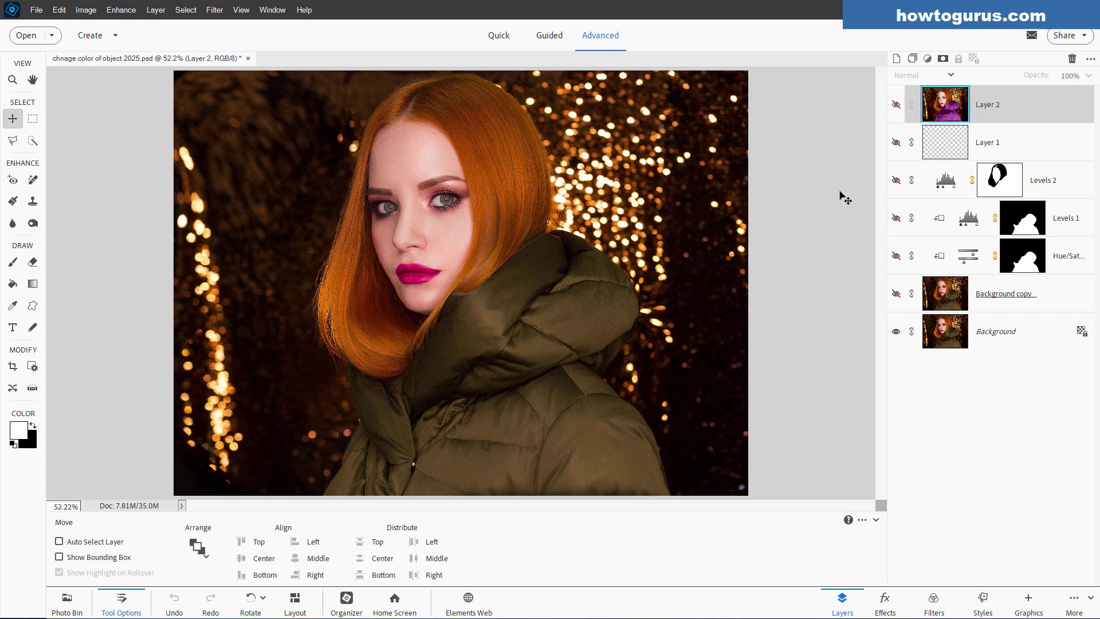
Delete Layer 2 through Background copy, leaving only the original Background layer
{"action": "left_click", "coordinate": [896, 106]}
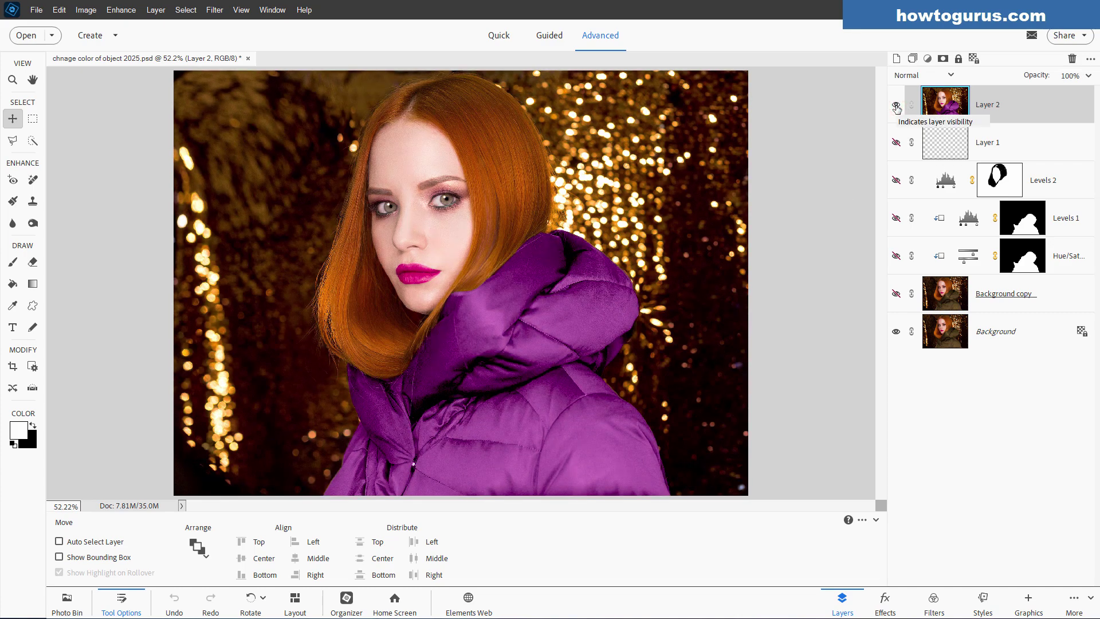
{"action": "left_click", "coordinate": [896, 106]}
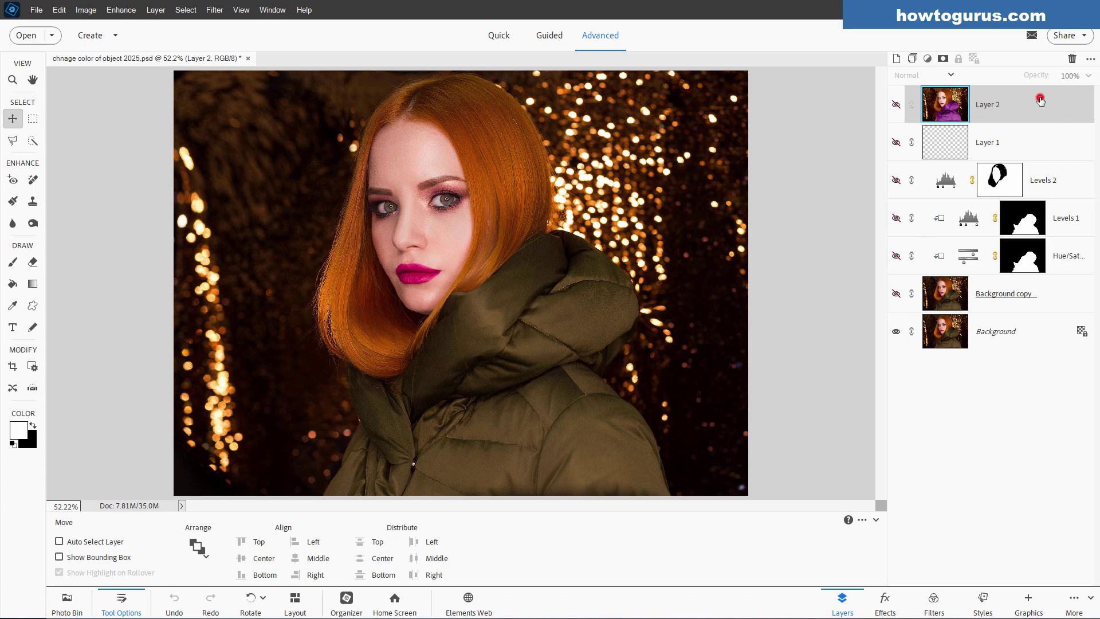
{"action": "left_click", "coordinate": [1060, 293], "text": "shift"}
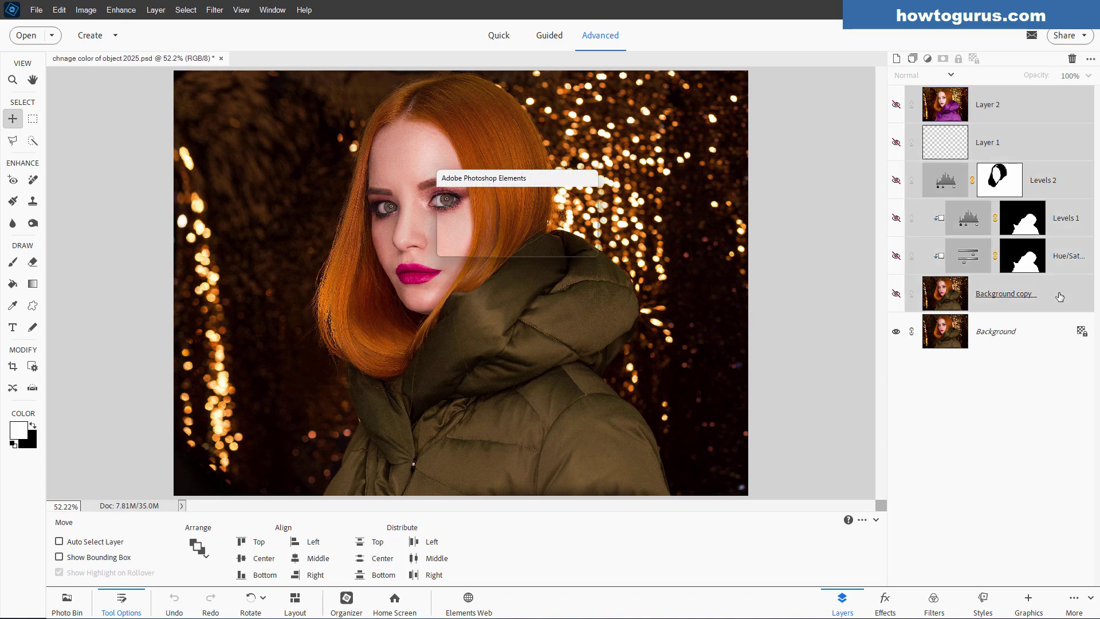
{"action": "left_click", "coordinate": [498, 227]}
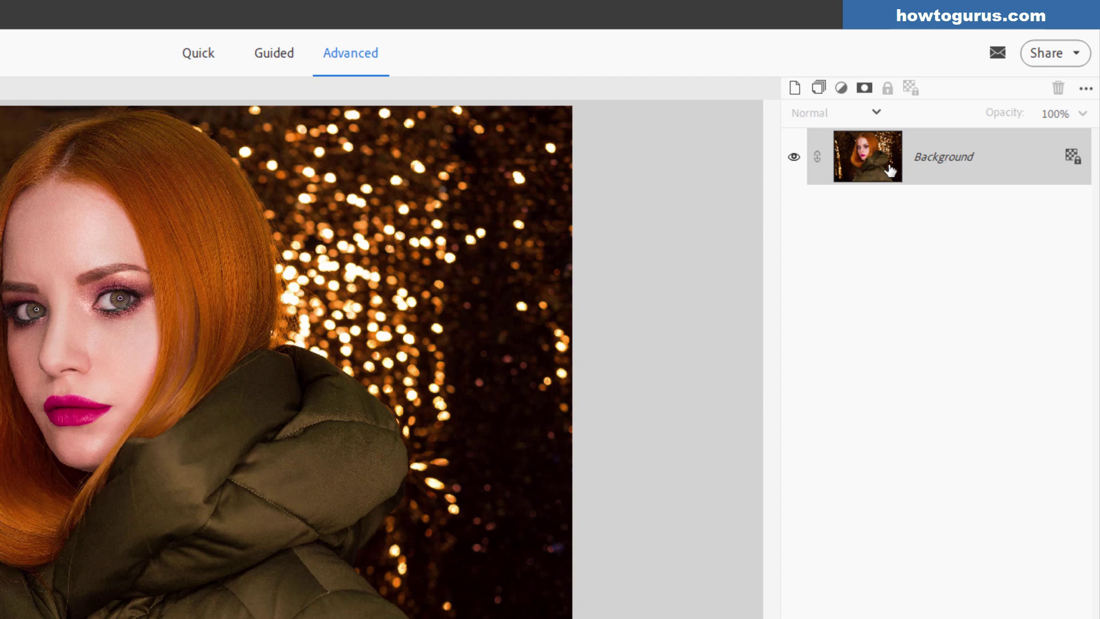
Duplicate the Background layer into Background copy and hide the original Background
{"action": "right_click", "coordinate": [946, 164]}
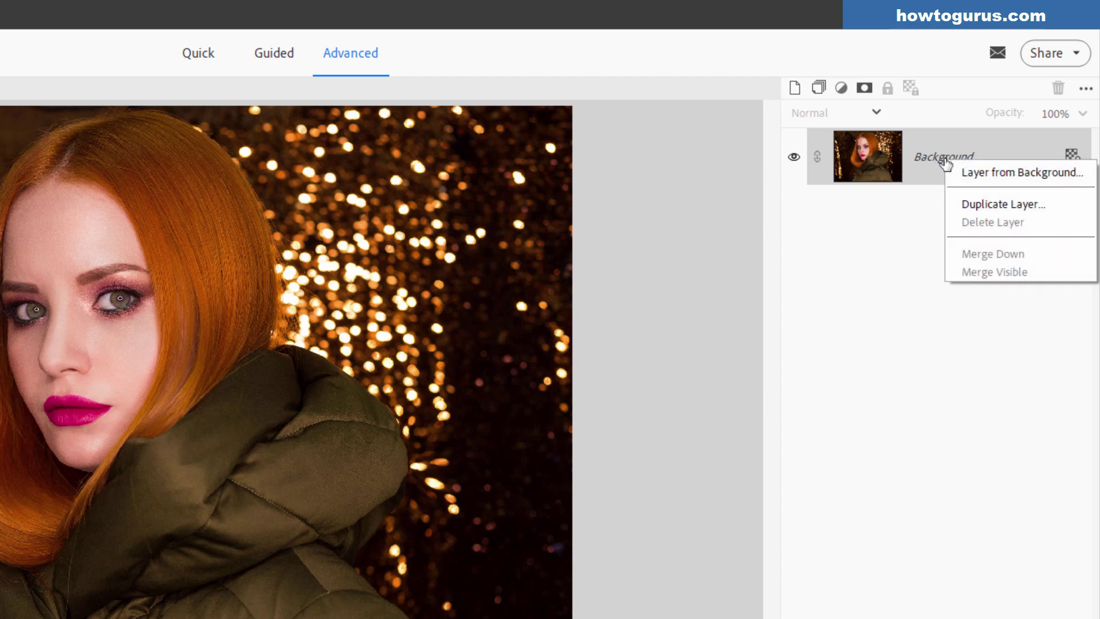
{"action": "left_click", "coordinate": [969, 205]}
{"action": "left_click", "coordinate": [431, 277]}
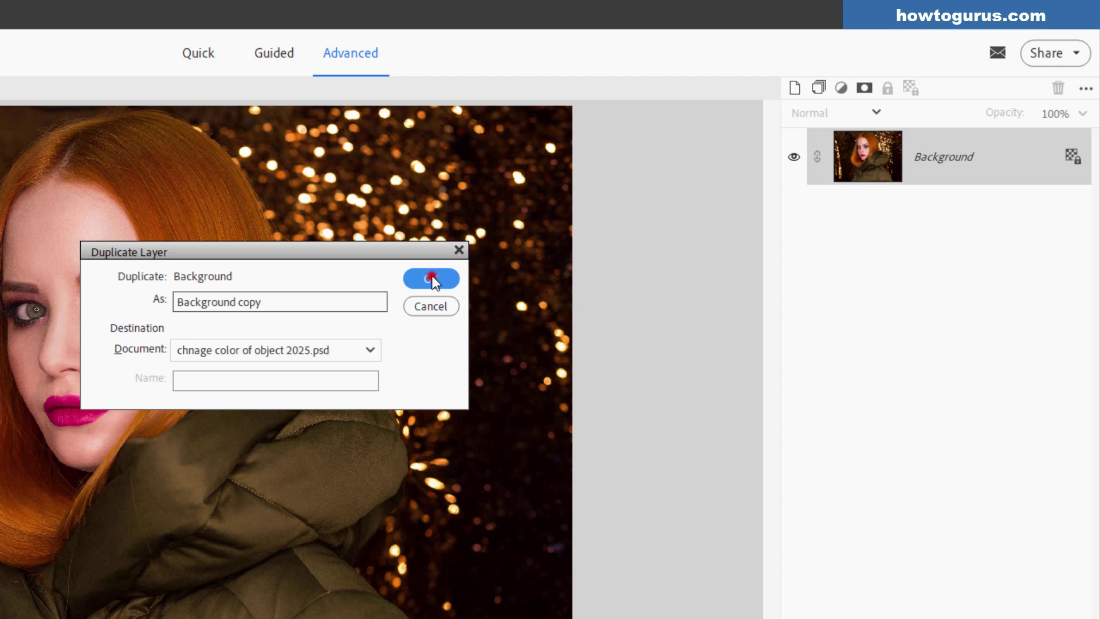
{"action": "left_click", "coordinate": [794, 213]}
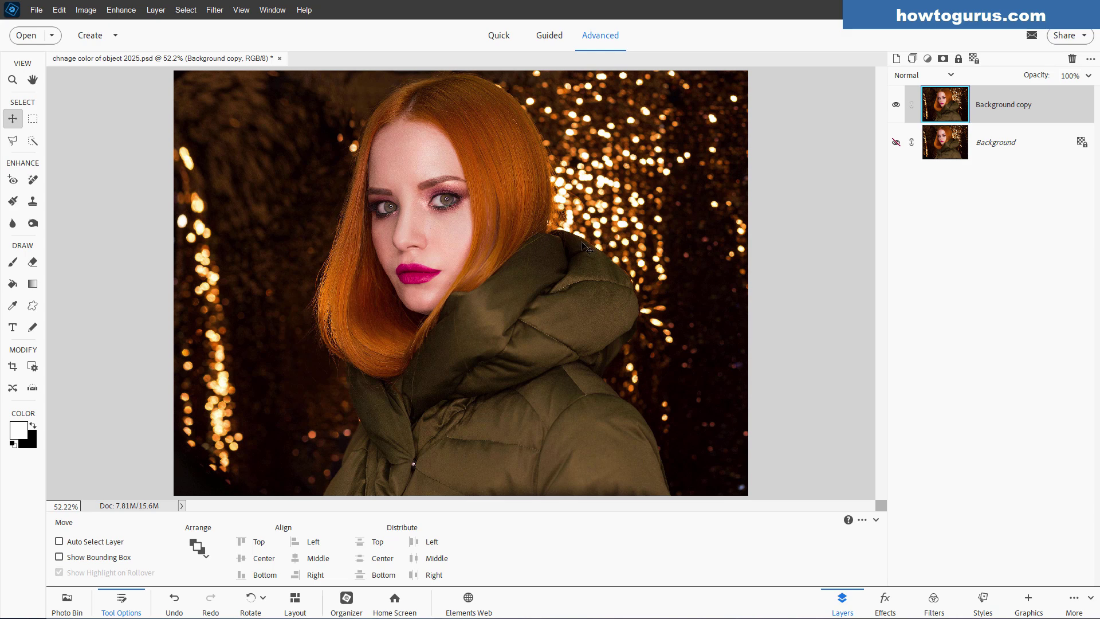
{"action": "left_click", "coordinate": [32, 140]}
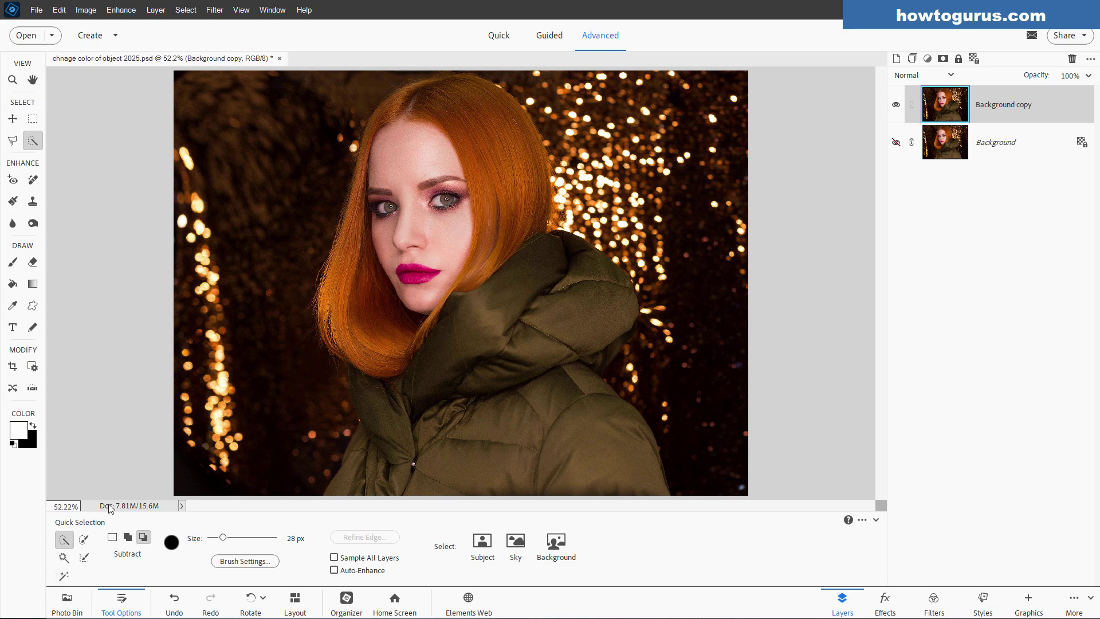
Choose the Polygonal Lasso tool with New selection mode
{"action": "left_click", "coordinate": [18, 146]}
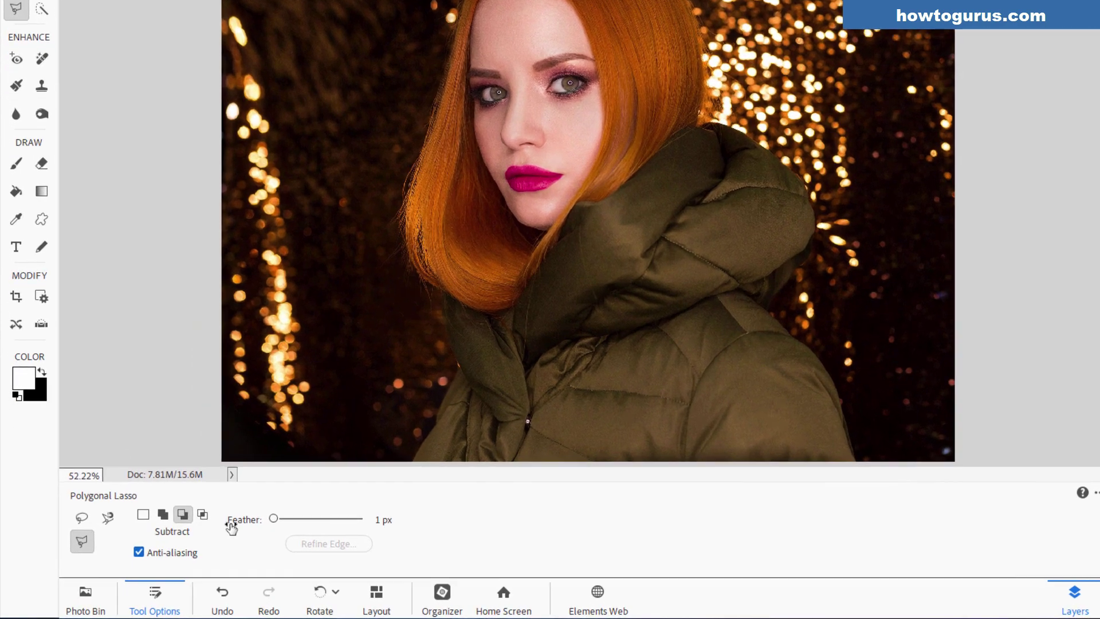
{"action": "left_click", "coordinate": [144, 514]}
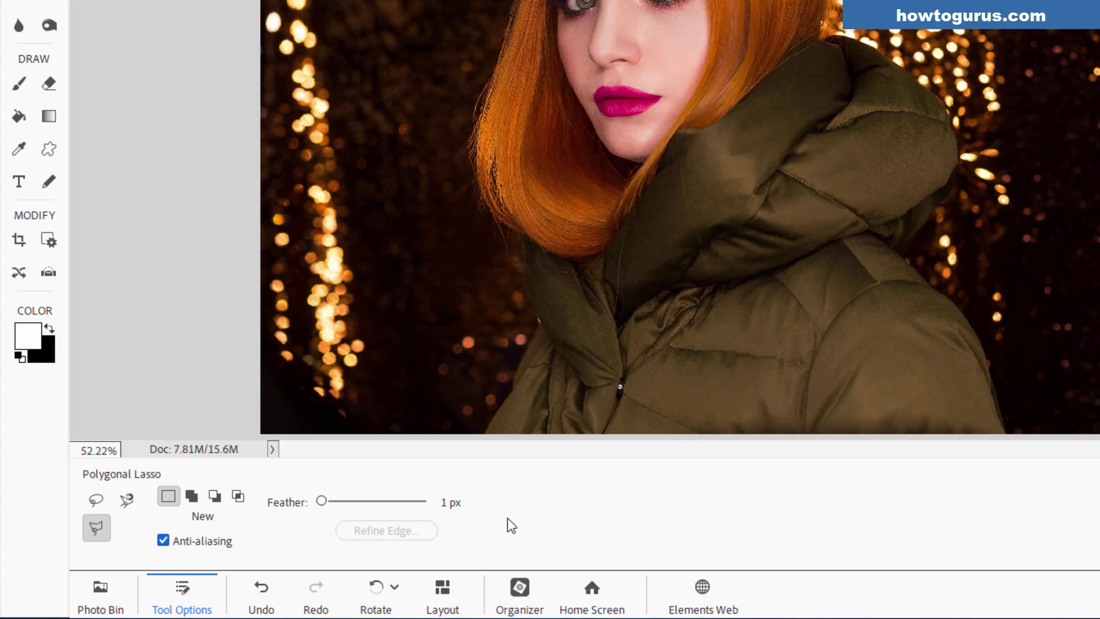
{"action": "scroll", "coordinate": [533, 269], "scroll_direction": "up", "scroll_amount": 4}
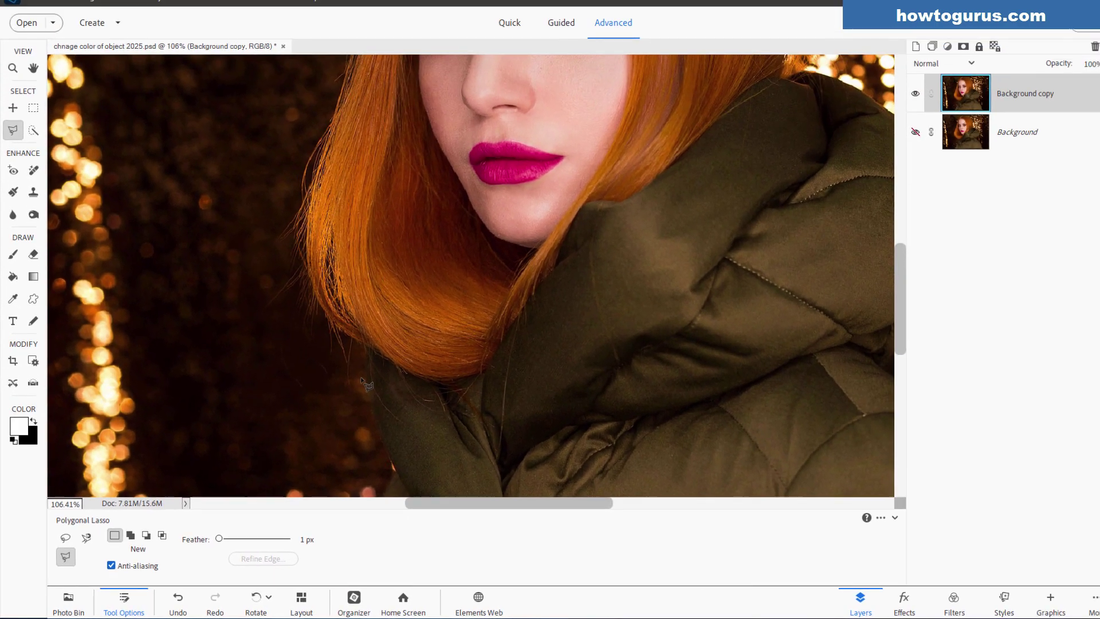
{"action": "scroll", "coordinate": [530, 266], "scroll_direction": "up", "scroll_amount": 1}
{"action": "scroll", "coordinate": [353, 381], "scroll_direction": "down", "scroll_amount": 3}
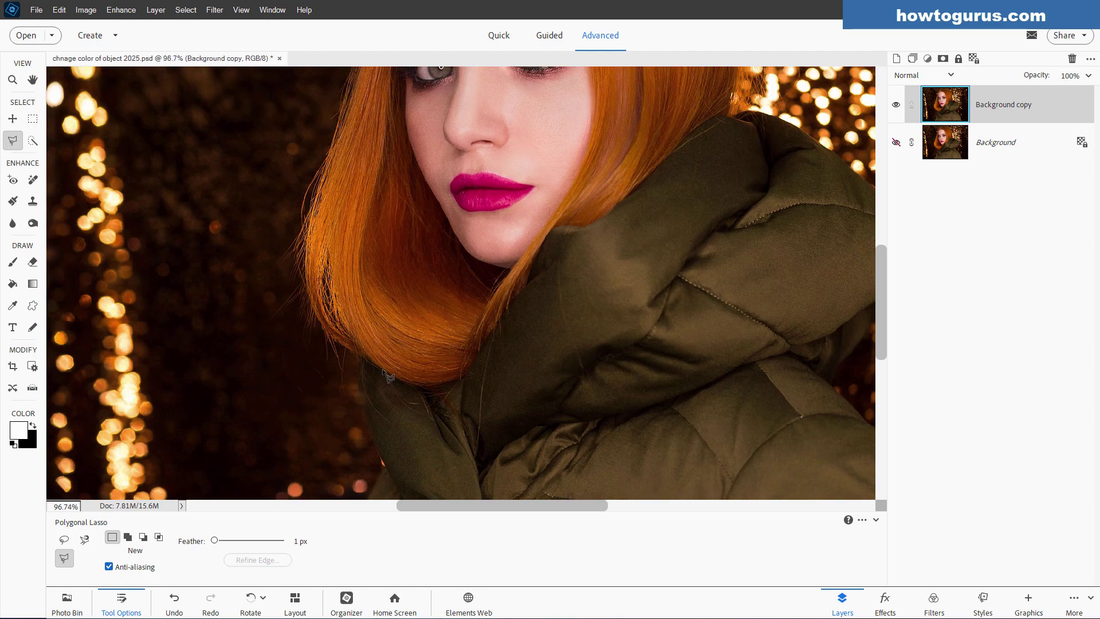
{"action": "scroll", "coordinate": [387, 378], "scroll_direction": "up", "scroll_amount": 1}
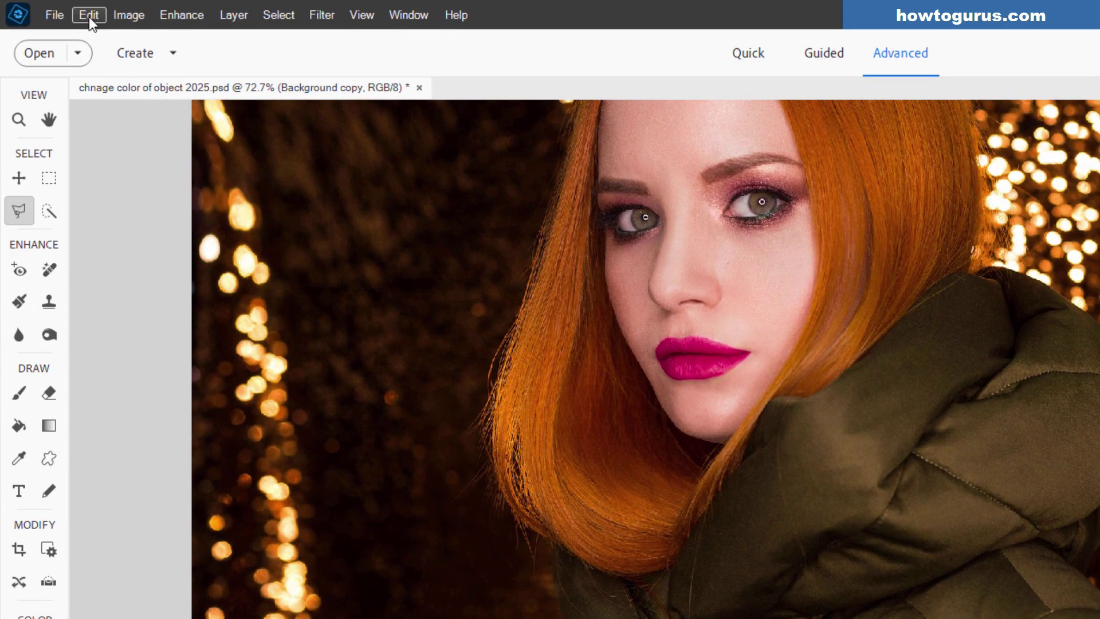
Open the General preferences via Edit > Preferences
{"action": "left_click", "coordinate": [59, 11]}
{"action": "left_click", "coordinate": [155, 364]}
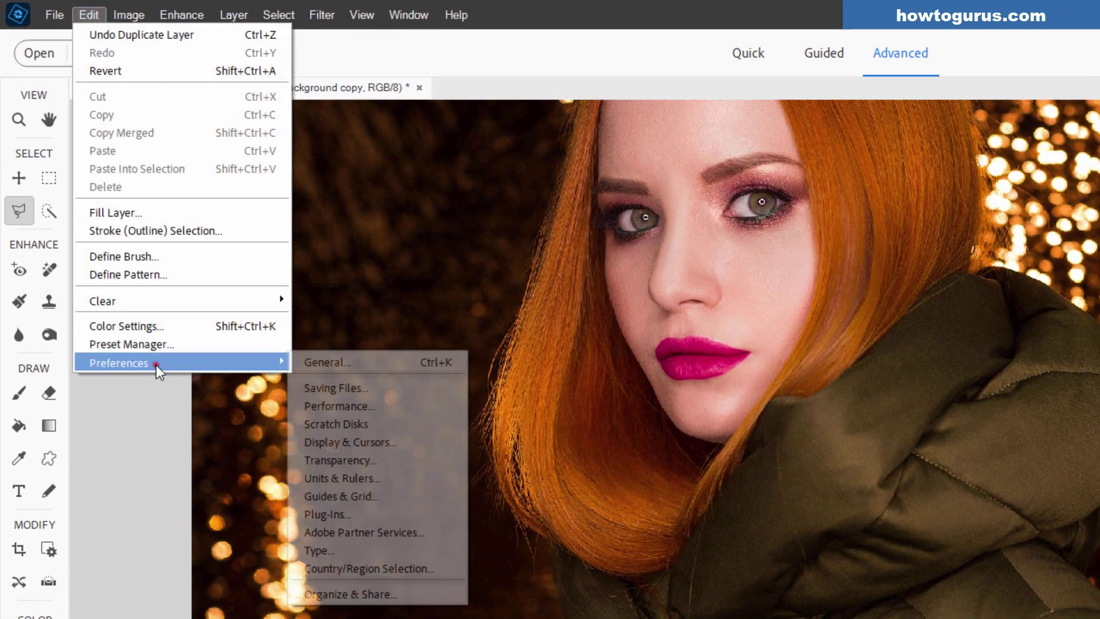
{"action": "left_click", "coordinate": [322, 361]}
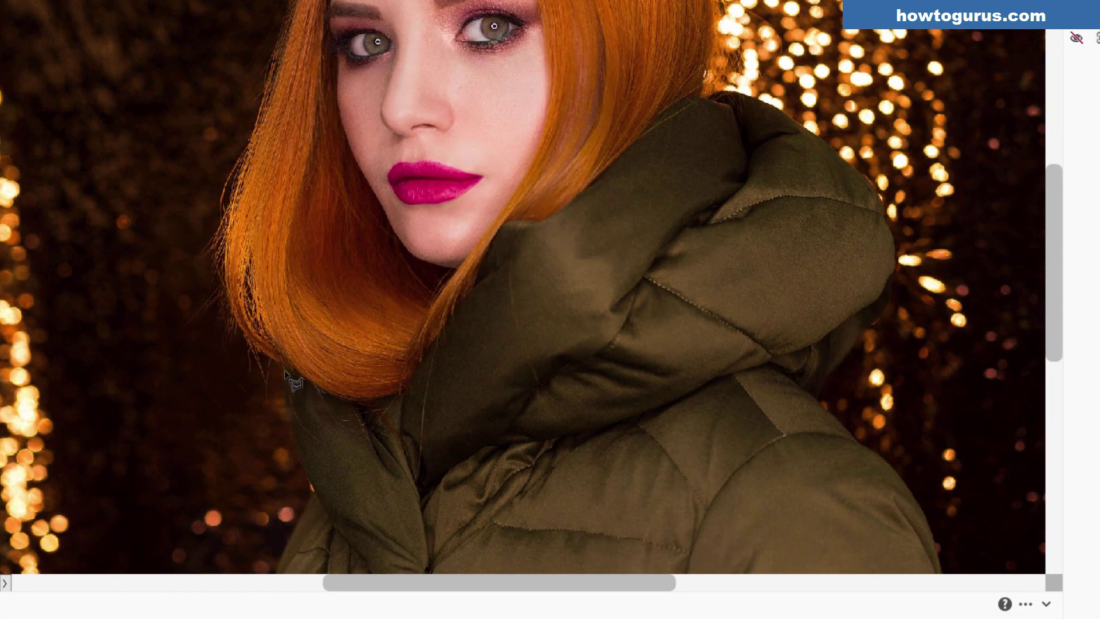
Start the lasso outline where the jacket meets the hair and trace up the hair's edge
{"action": "left_click", "coordinate": [285, 368]}
{"action": "left_click", "coordinate": [352, 400]}
{"action": "left_click", "coordinate": [394, 394]}
{"action": "left_click", "coordinate": [445, 322]}
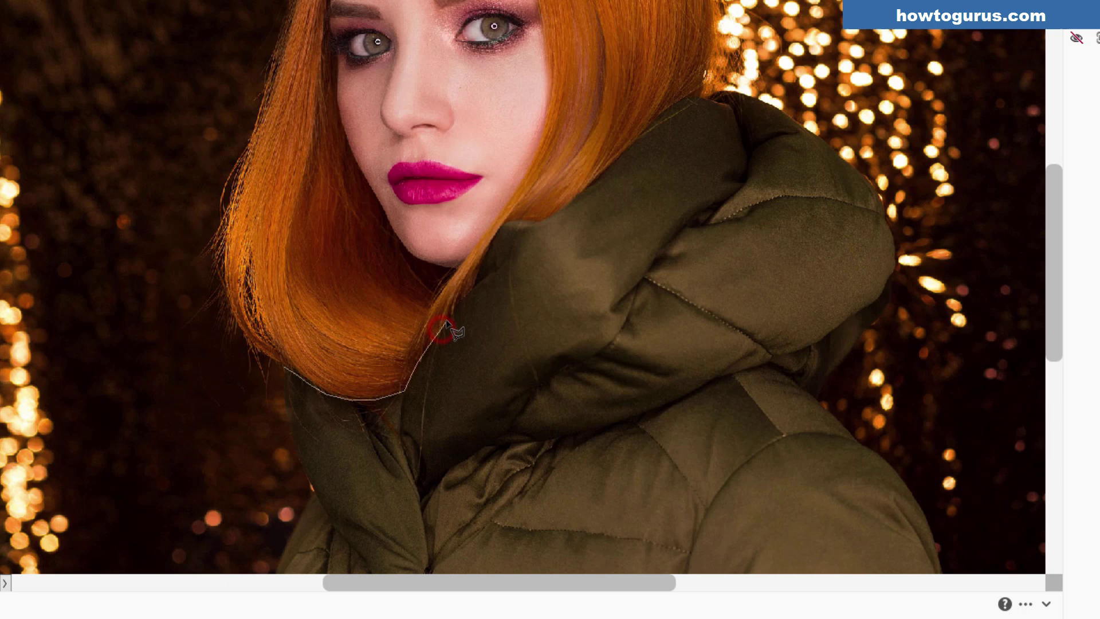
{"action": "left_click", "coordinate": [462, 295]}
{"action": "left_click", "coordinate": [491, 240]}
{"action": "left_click", "coordinate": [518, 223]}
{"action": "left_click", "coordinate": [536, 223]}
{"action": "left_click", "coordinate": [584, 190]}
{"action": "left_click", "coordinate": [592, 179]}
{"action": "left_click", "coordinate": [624, 154]}
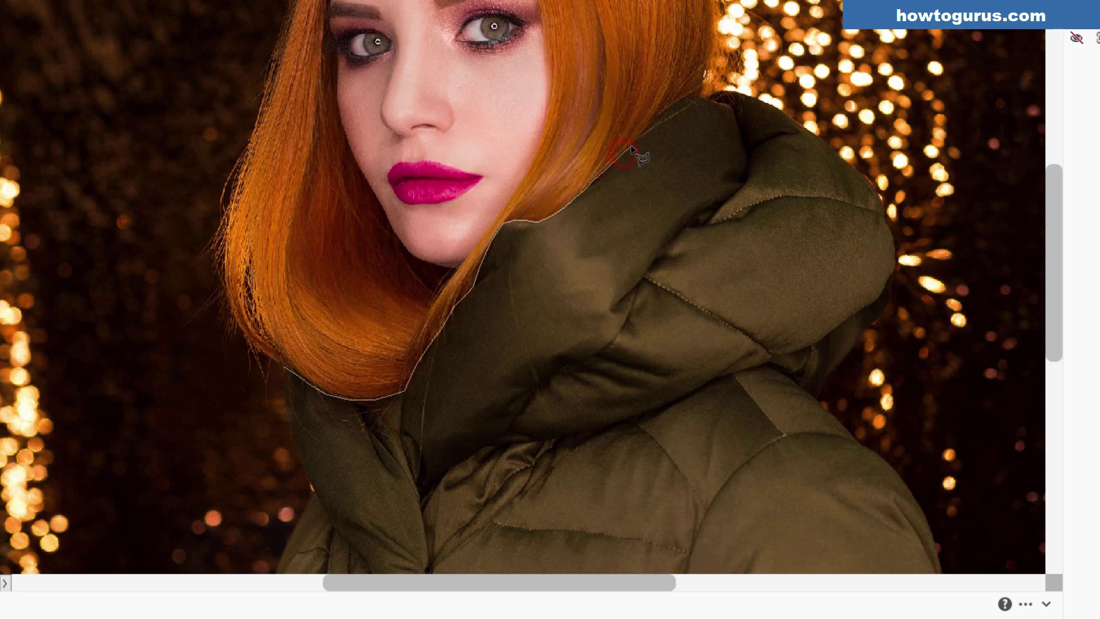
Continue the outline over the top of the hood
{"action": "left_click", "coordinate": [646, 128]}
{"action": "left_click", "coordinate": [652, 116]}
{"action": "left_click", "coordinate": [668, 108]}
{"action": "left_click", "coordinate": [687, 101]}
{"action": "left_click", "coordinate": [688, 96]}
{"action": "left_click", "coordinate": [707, 98]}
{"action": "left_click", "coordinate": [748, 99]}
Trace the outline down the hood's right side and along the shoulder
{"action": "left_click", "coordinate": [859, 176]}
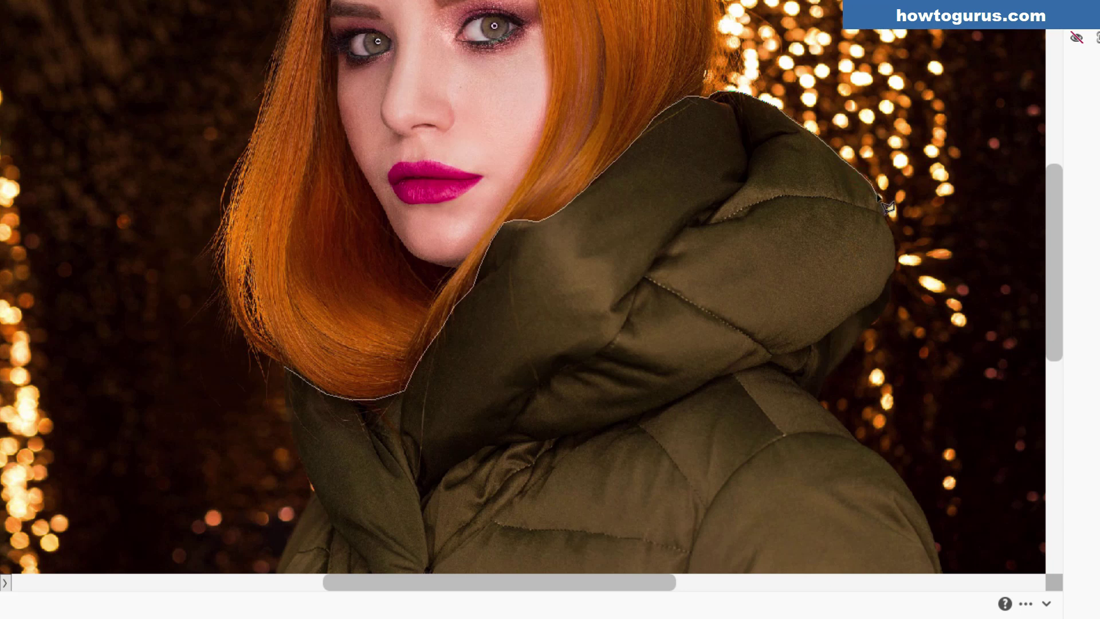
{"action": "left_click", "coordinate": [882, 201]}
{"action": "left_click", "coordinate": [889, 263]}
{"action": "left_click", "coordinate": [891, 275]}
{"action": "left_click", "coordinate": [892, 282]}
{"action": "left_click", "coordinate": [855, 343]}
{"action": "left_click", "coordinate": [842, 359]}
{"action": "left_click", "coordinate": [831, 371]}
{"action": "left_click", "coordinate": [822, 388]}
{"action": "left_click", "coordinate": [842, 427]}
{"action": "left_click", "coordinate": [889, 463]}
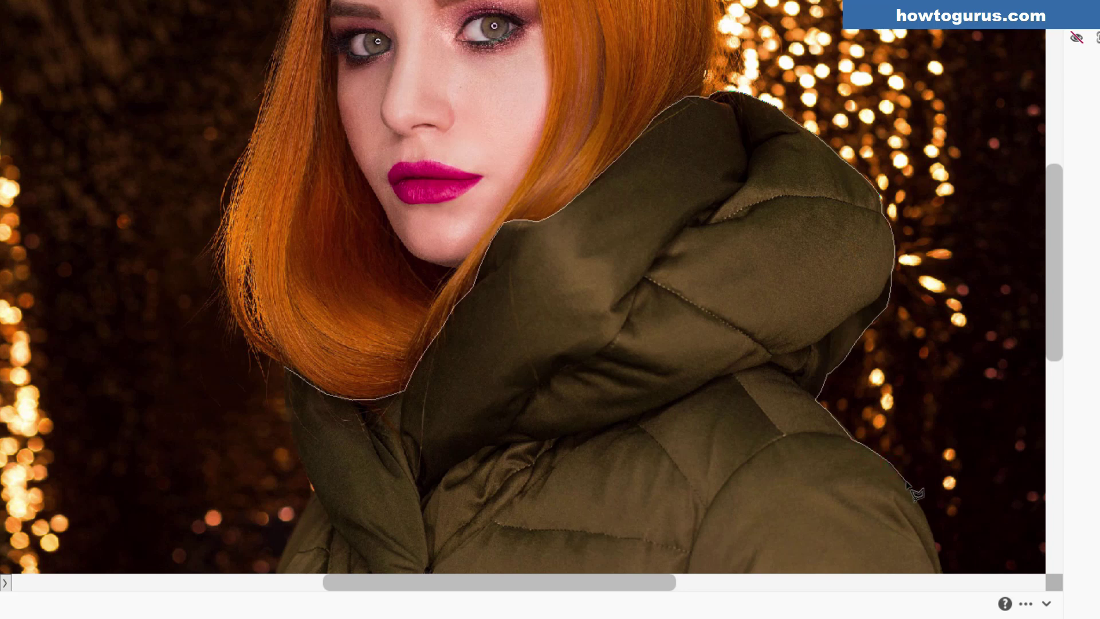
Pan down and continue the outline along the coat's right edge to the image bottom
{"action": "left_click", "coordinate": [939, 558]}
{"action": "key", "text": "space"}
{"action": "left_click_drag", "start_coordinate": [943, 539], "coordinate": [894, 245]}
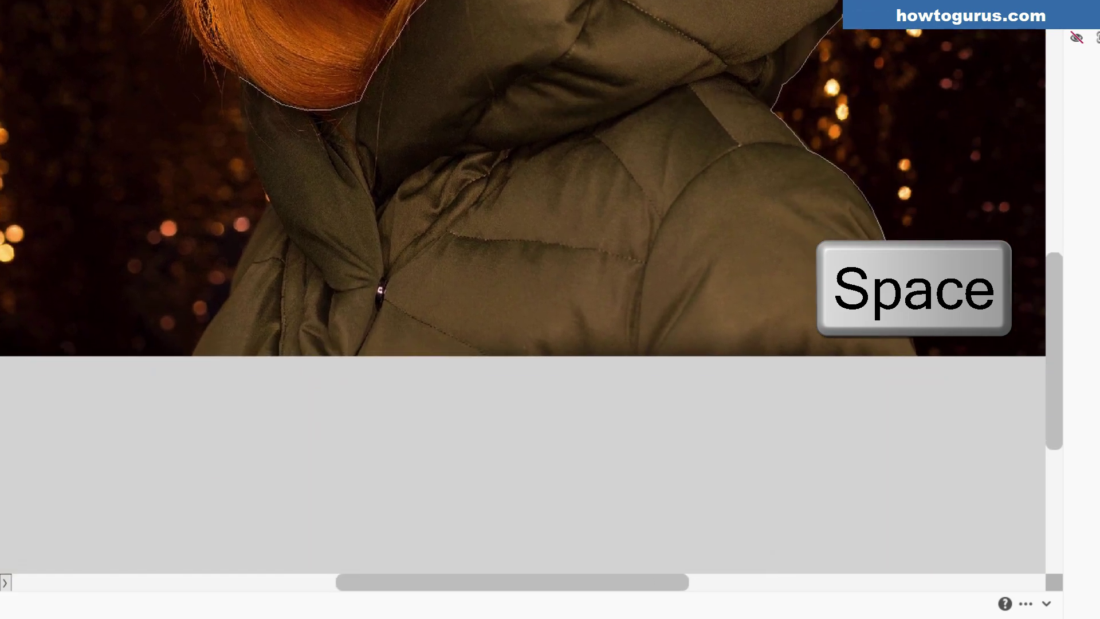
{"action": "left_click", "coordinate": [899, 281]}
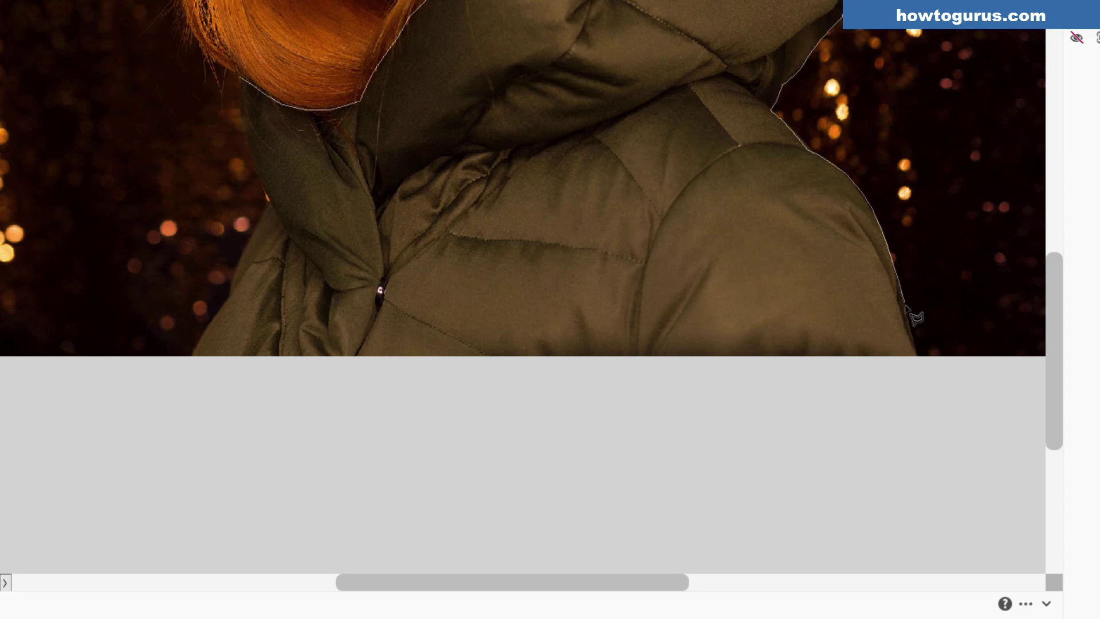
{"action": "left_click", "coordinate": [906, 305]}
{"action": "left_click", "coordinate": [917, 367]}
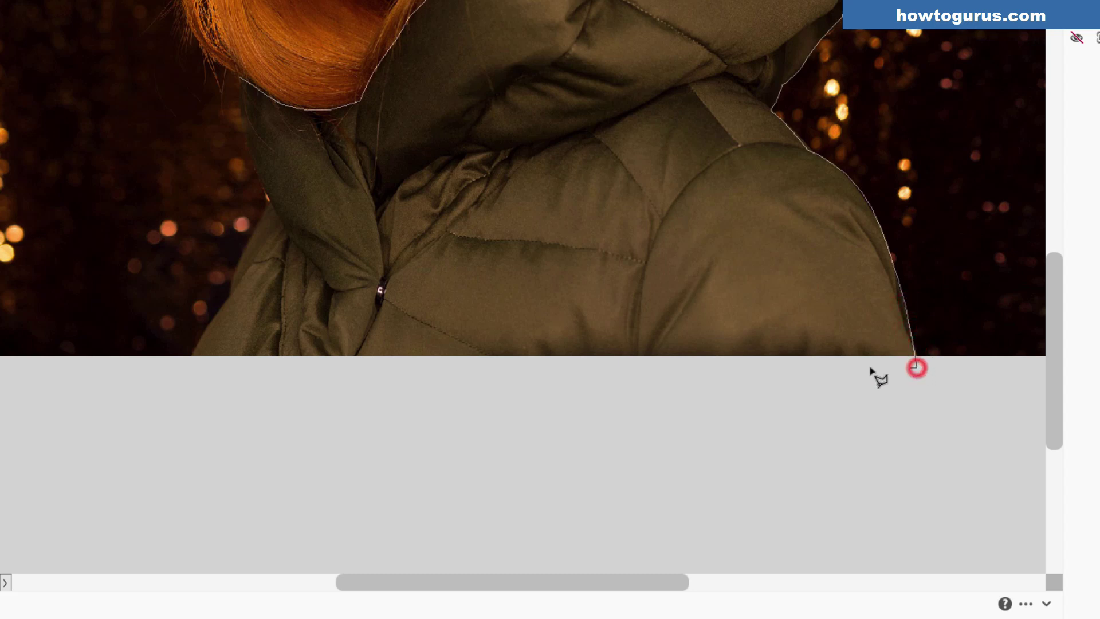
Run the outline along the bottom and up the jacket's left edge, closing the selection
{"action": "left_click", "coordinate": [189, 367]}
{"action": "left_click", "coordinate": [193, 351]}
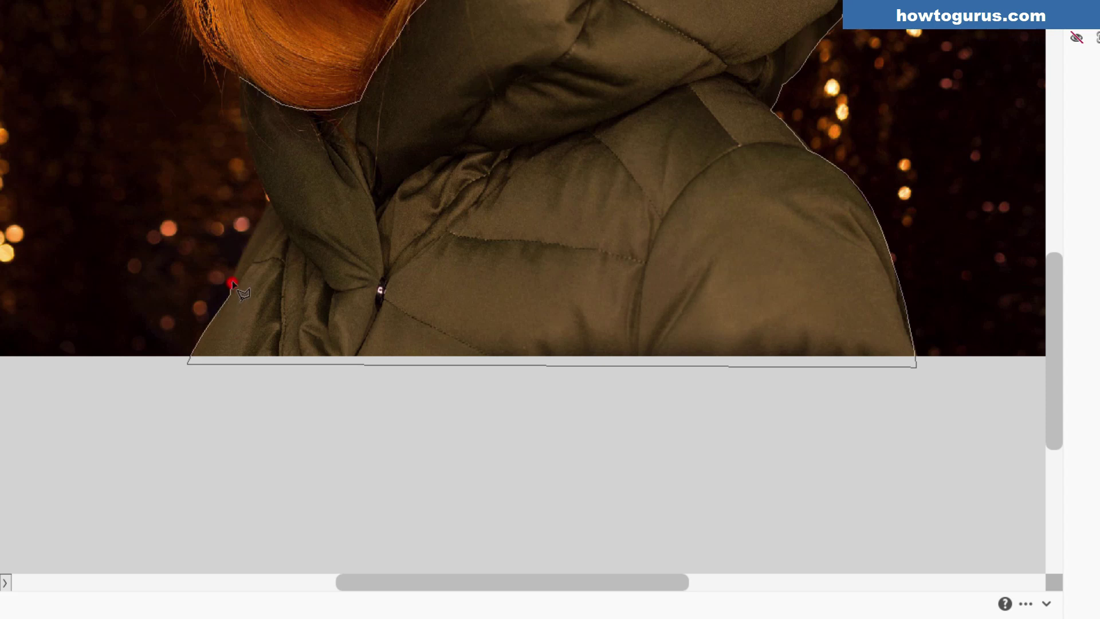
{"action": "left_click", "coordinate": [247, 239]}
{"action": "left_click", "coordinate": [263, 204]}
{"action": "left_click", "coordinate": [264, 184]}
{"action": "left_click", "coordinate": [253, 171]}
{"action": "left_click", "coordinate": [240, 113]}
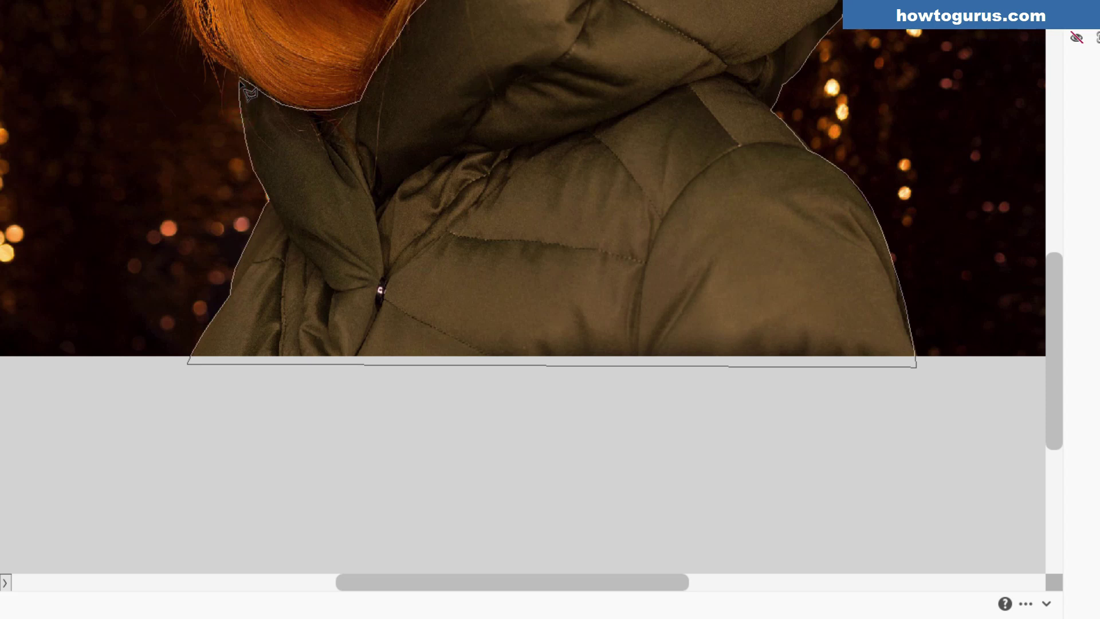
{"action": "left_click", "coordinate": [240, 79]}
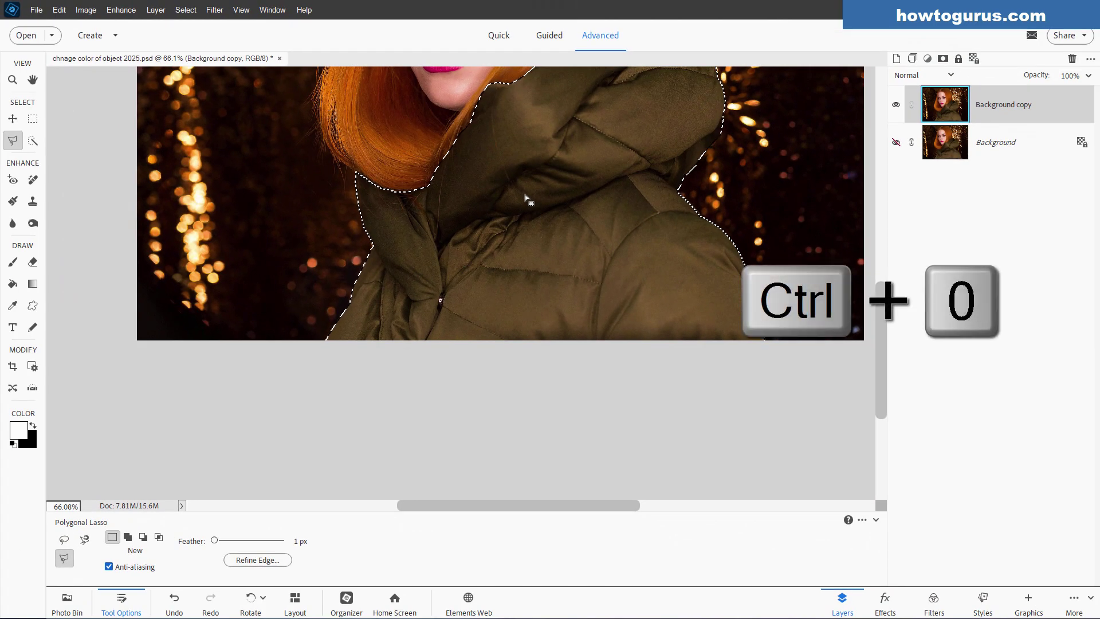
{"action": "key", "text": "ctrl+0"}
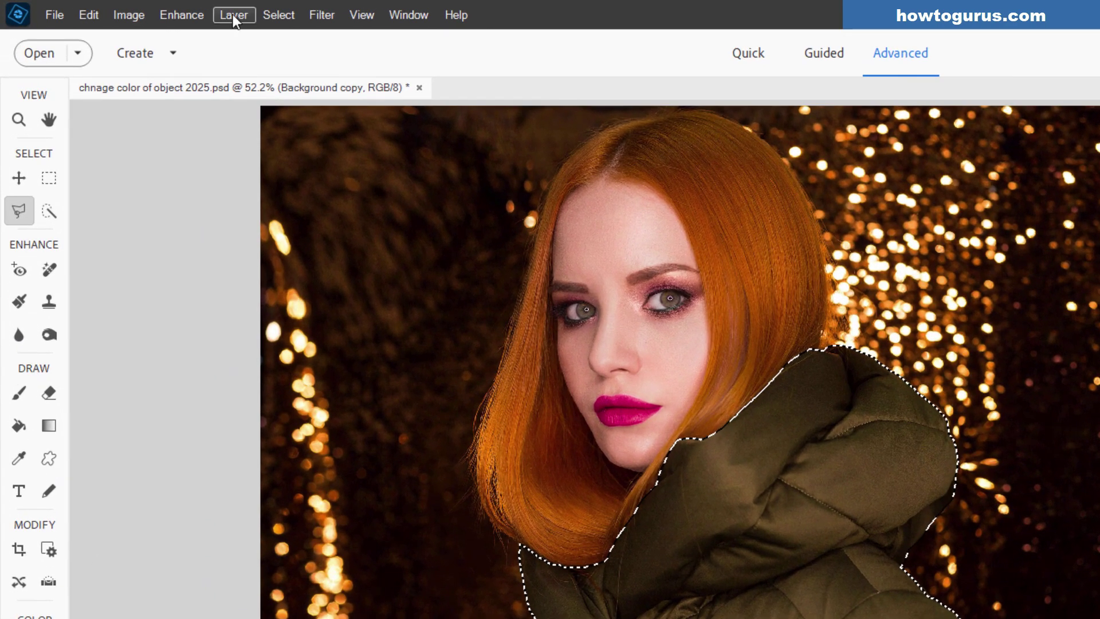
Add a Hue/Saturation 1 adjustment layer clipped to the layer below
{"action": "left_click", "coordinate": [158, 10]}
{"action": "mouse_move", "coordinate": [283, 159]}
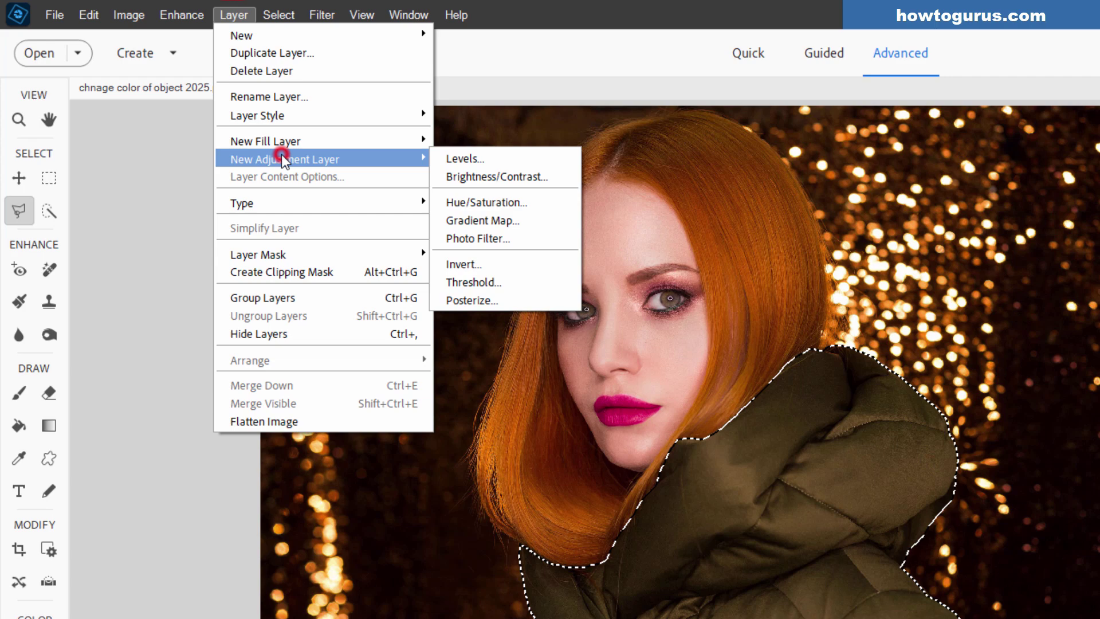
{"action": "left_click", "coordinate": [488, 202]}
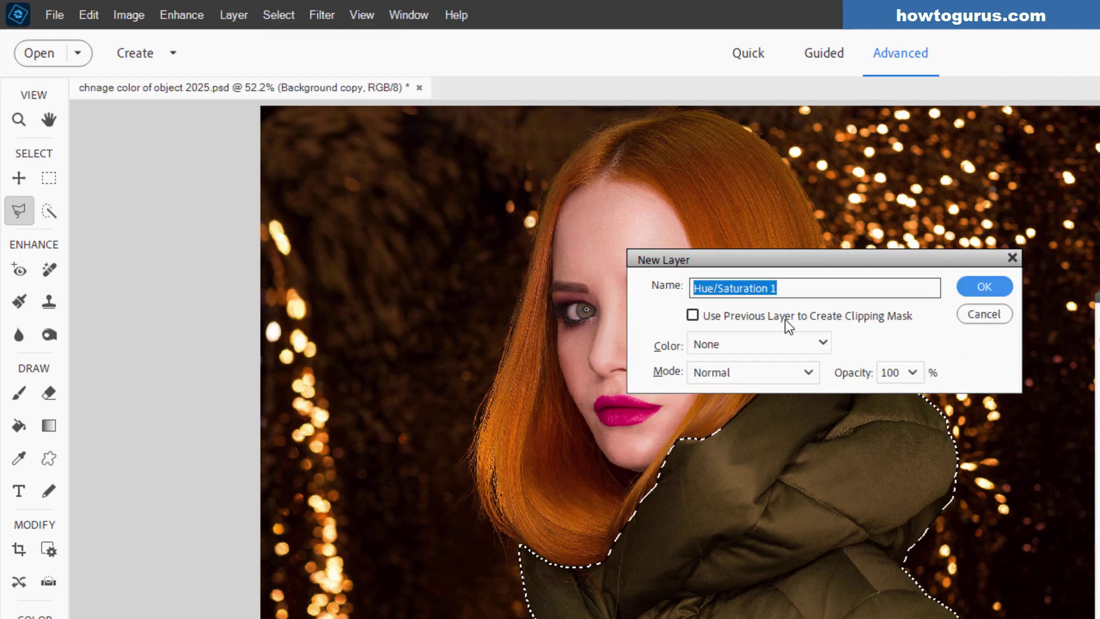
{"action": "left_click", "coordinate": [693, 315]}
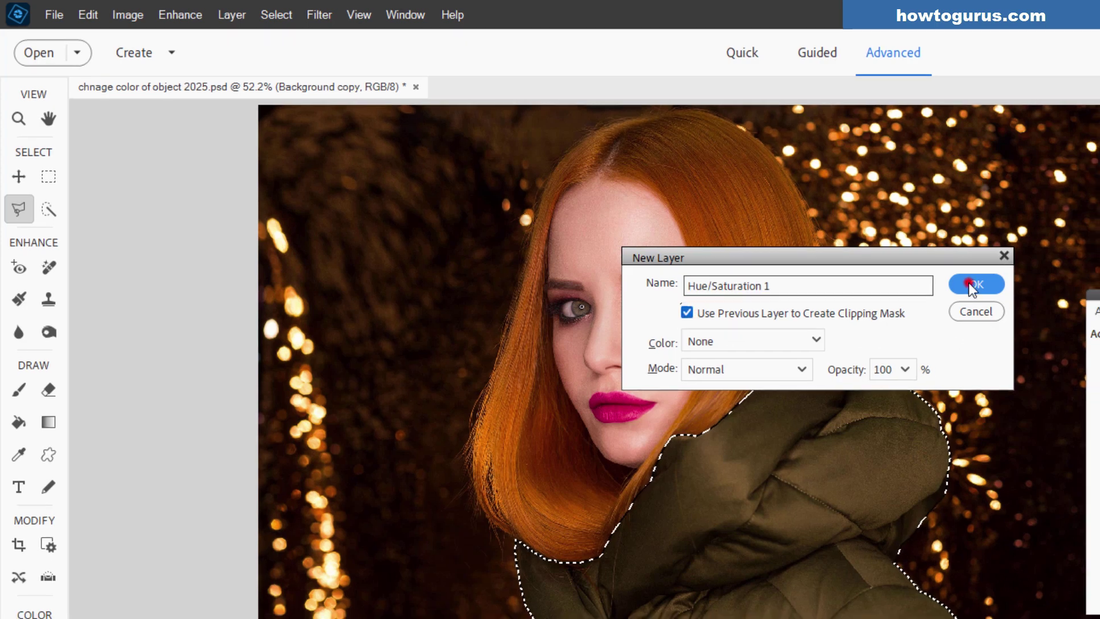
{"action": "left_click", "coordinate": [983, 287]}
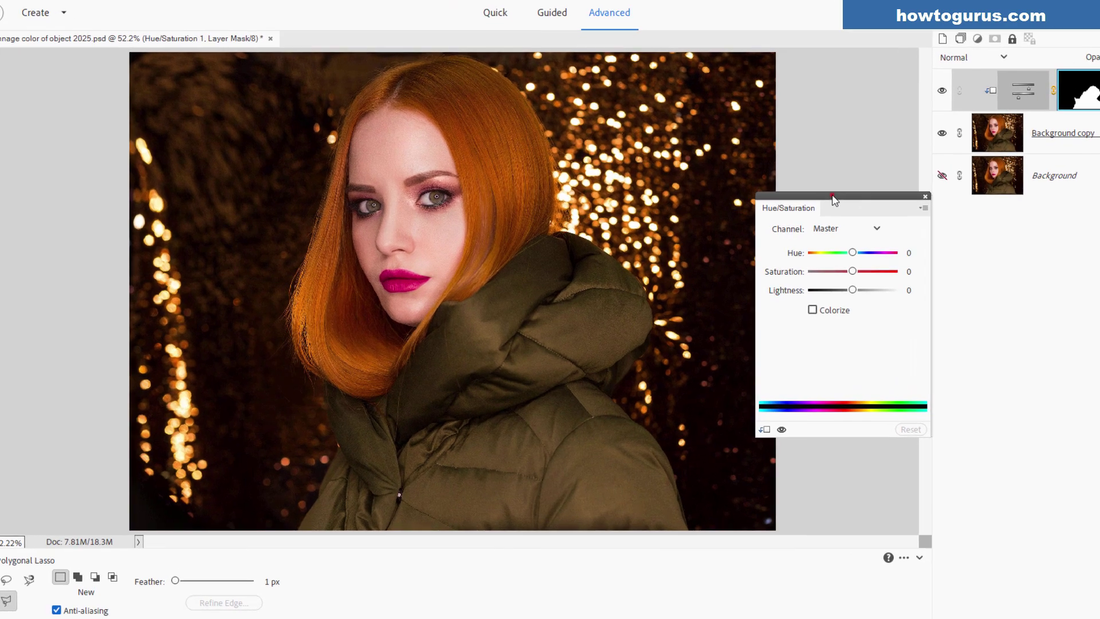
Colorize the jacket with Hue 314, Saturation 53 and Lightness 0
{"action": "left_click_drag", "start_coordinate": [803, 204], "coordinate": [735, 196]}
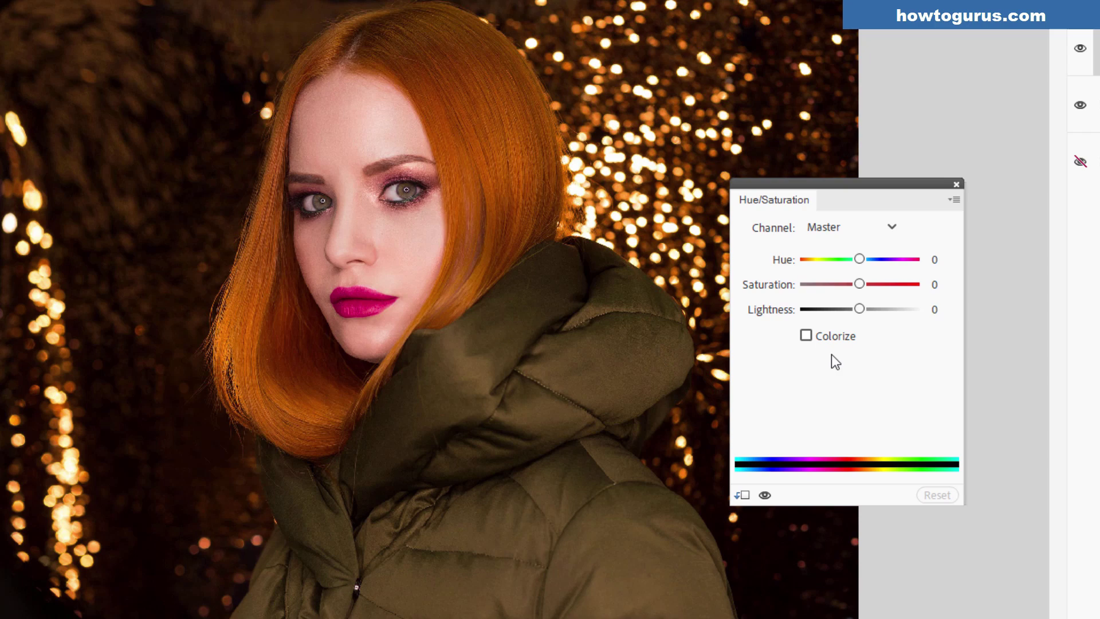
{"action": "left_click", "coordinate": [805, 336]}
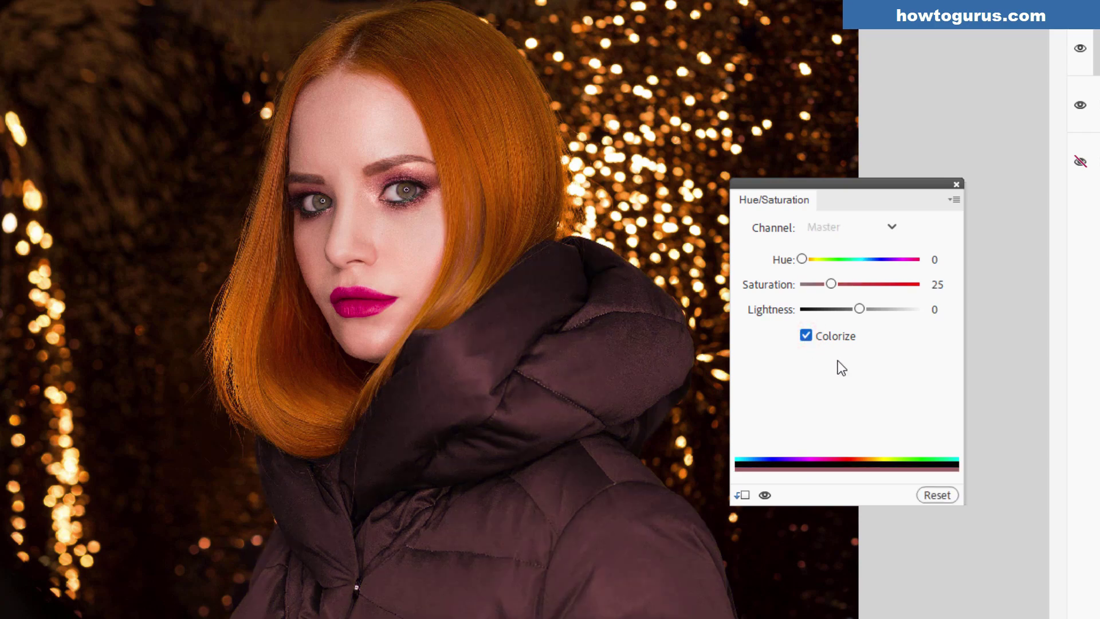
{"action": "left_click", "coordinate": [806, 335]}
{"action": "left_click", "coordinate": [806, 336]}
{"action": "left_click", "coordinate": [807, 337]}
{"action": "left_click", "coordinate": [807, 336]}
{"action": "left_click_drag", "start_coordinate": [802, 259], "coordinate": [903, 257]}
{"action": "left_click_drag", "start_coordinate": [834, 284], "coordinate": [864, 280]}
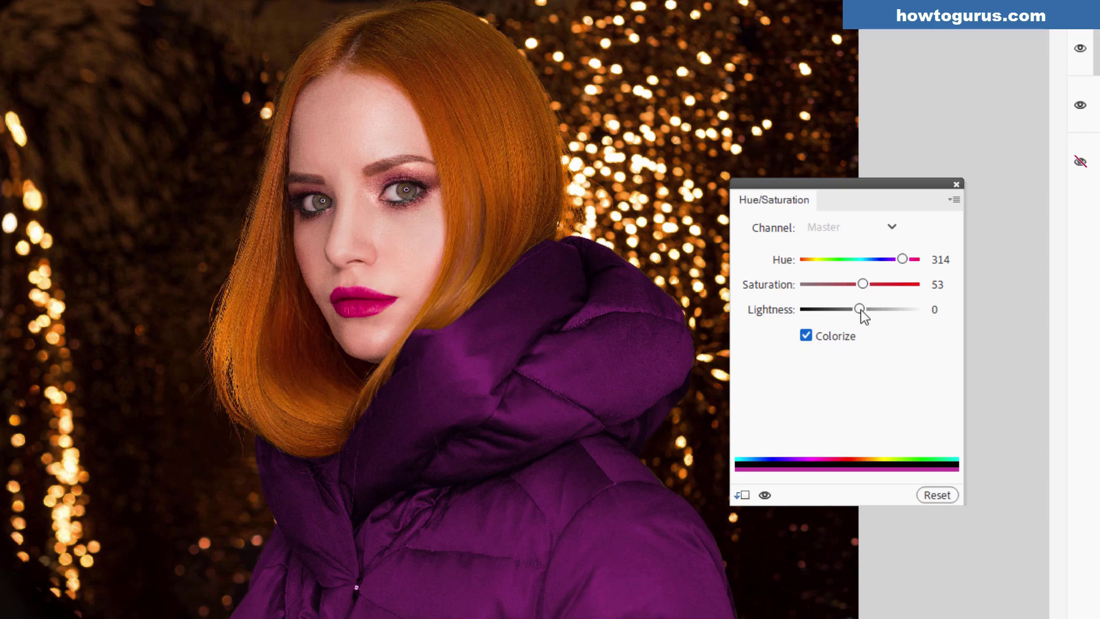
{"action": "mouse_move", "coordinate": [862, 313]}
{"action": "left_mouse_down"}
{"action": "mouse_move", "coordinate": [886, 313]}
{"action": "mouse_move", "coordinate": [825, 313]}
{"action": "mouse_move", "coordinate": [881, 312]}
{"action": "mouse_move", "coordinate": [832, 312]}
{"action": "mouse_move", "coordinate": [868, 312]}
{"action": "left_mouse_up"}
{"action": "type", "text": "0"}
Toggle the recolour on and off to compare, then close the Hue/Saturation panel
{"action": "left_click", "coordinate": [764, 496]}
{"action": "left_click", "coordinate": [764, 496]}
{"action": "left_click", "coordinate": [764, 496]}
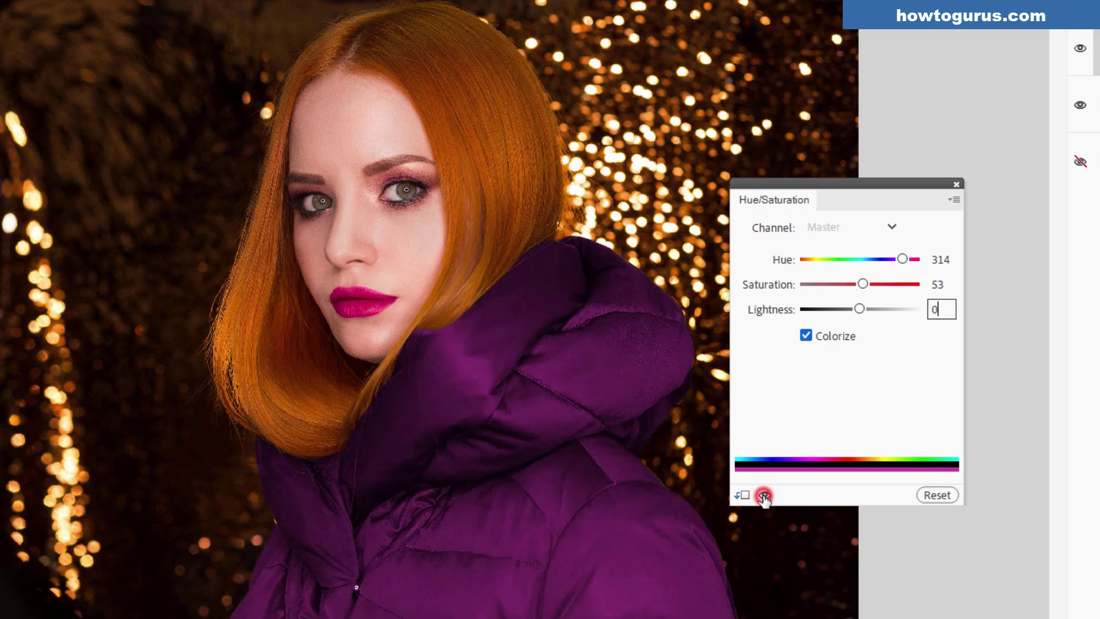
{"action": "left_click", "coordinate": [765, 496]}
{"action": "left_click", "coordinate": [764, 496]}
{"action": "left_click", "coordinate": [954, 183]}
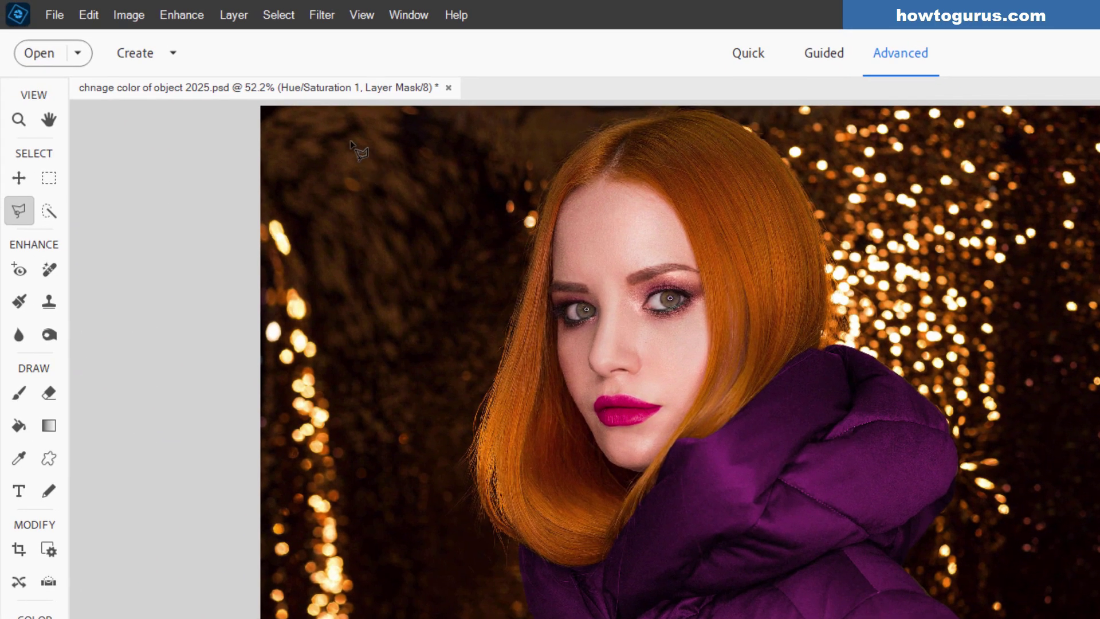
Add a Levels 1 adjustment layer clipped to the layer below
{"action": "left_click", "coordinate": [231, 17]}
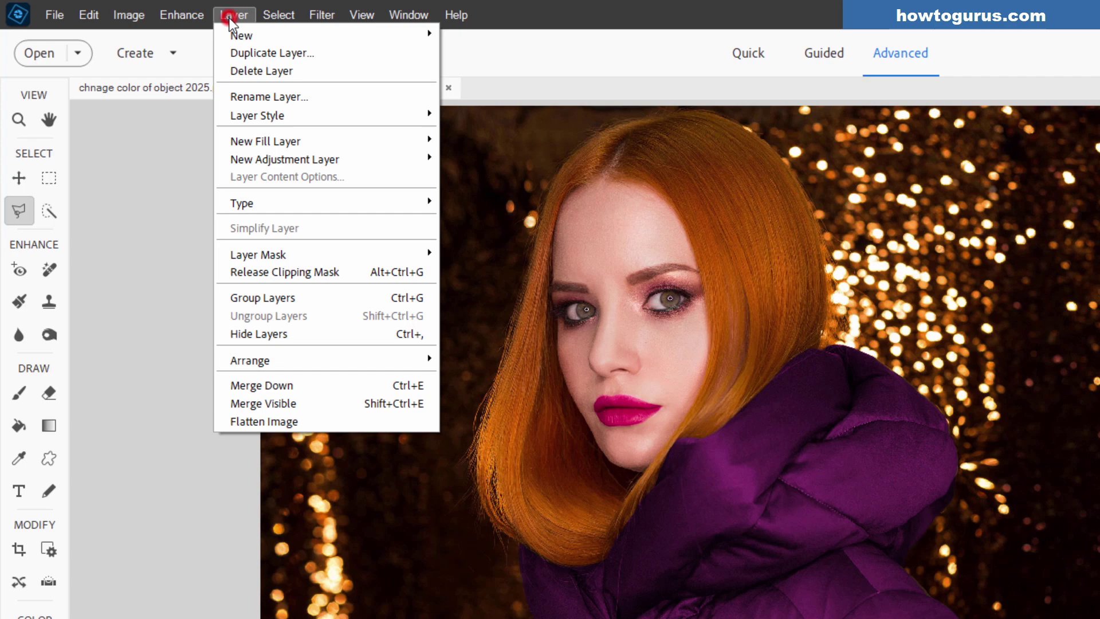
{"action": "left_click", "coordinate": [291, 155]}
{"action": "left_click", "coordinate": [469, 158]}
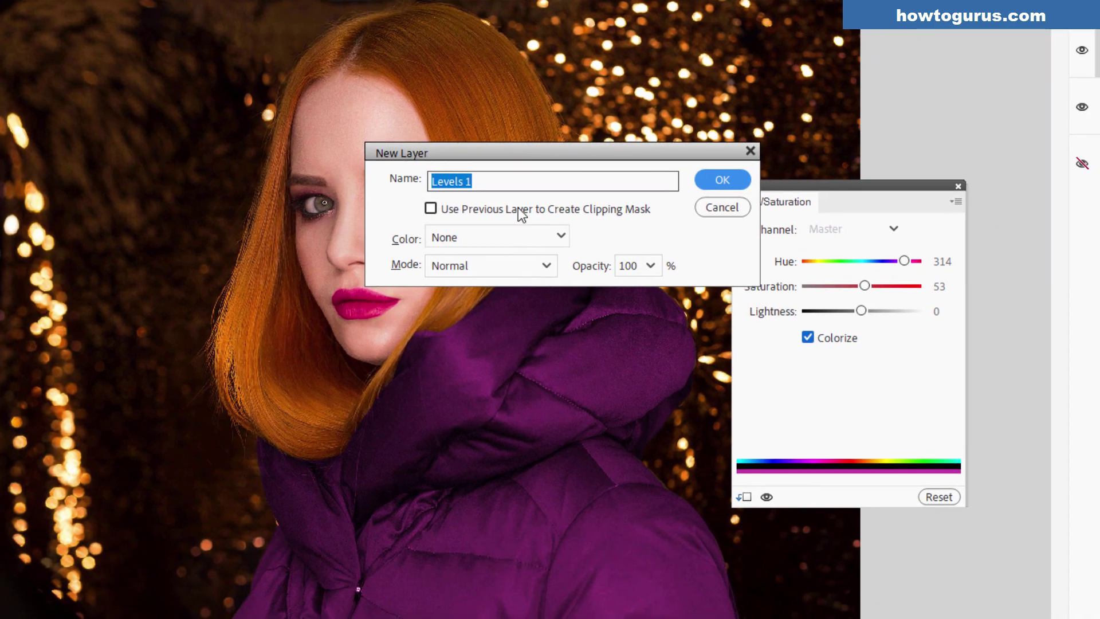
{"action": "left_click", "coordinate": [478, 208]}
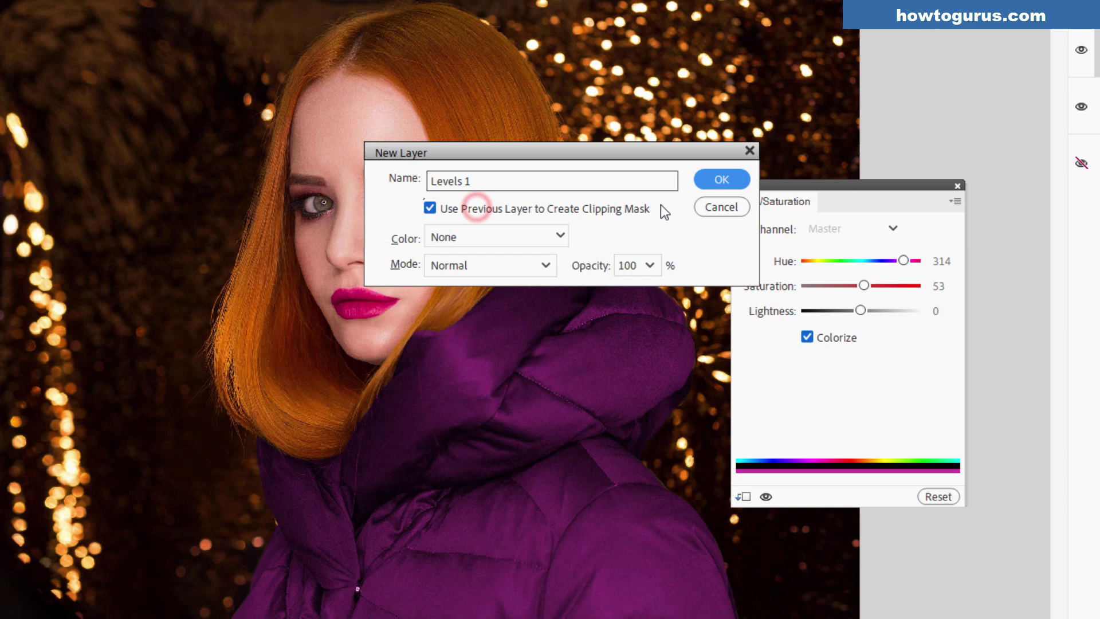
{"action": "left_click", "coordinate": [712, 179]}
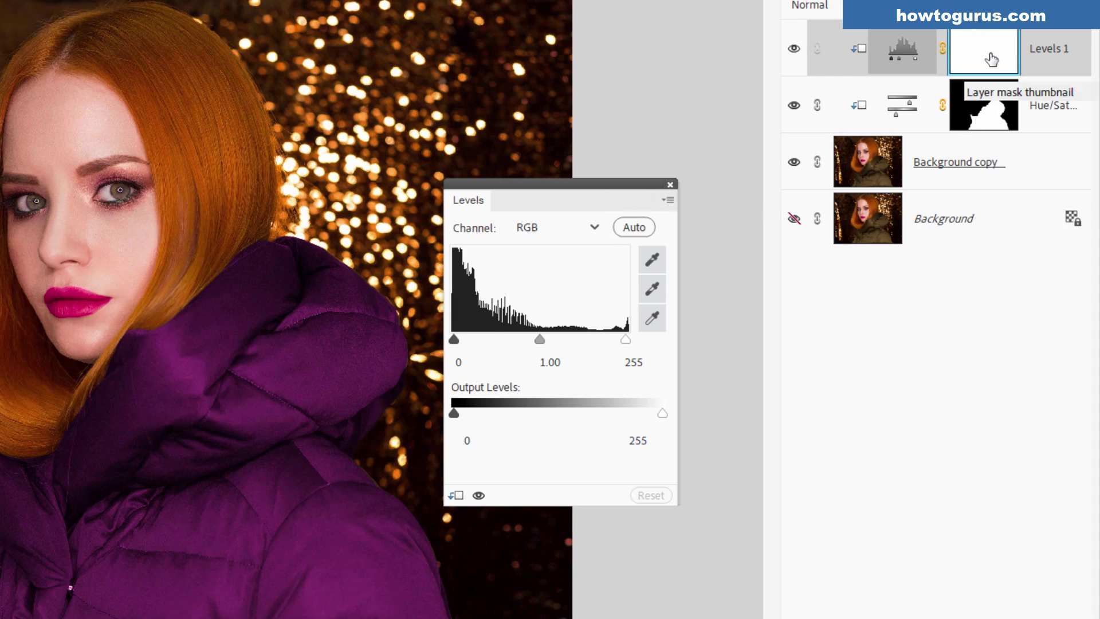
Alt-drag the Hue/Saturation jacket mask onto Levels 1, replacing its mask
{"action": "left_click", "coordinate": [984, 119]}
{"action": "key", "text": "alt"}
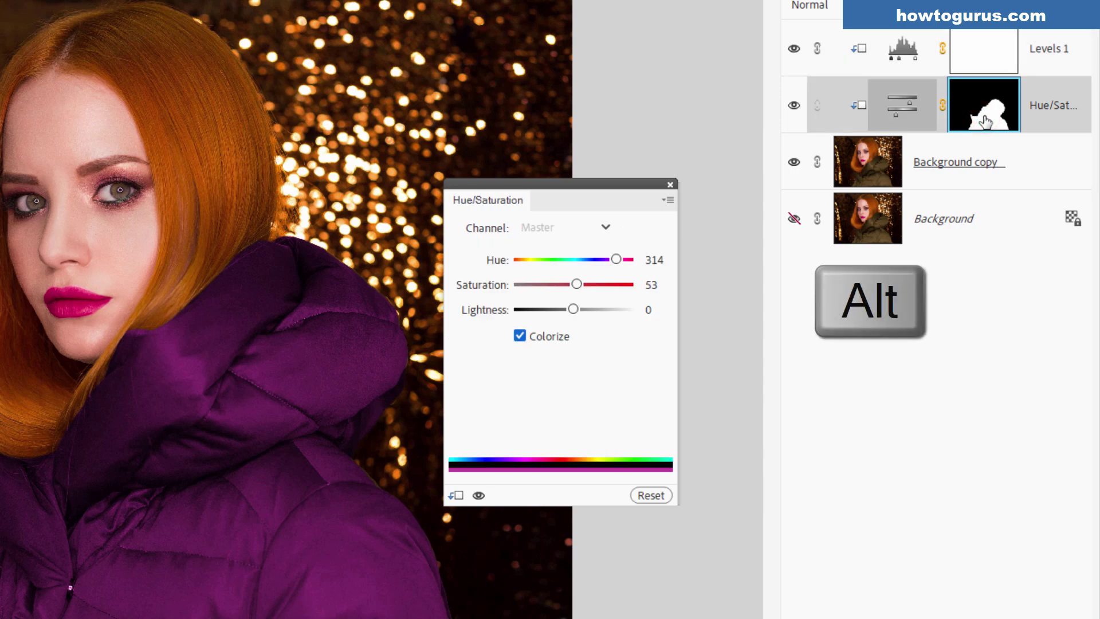
{"action": "left_click_drag", "start_coordinate": [984, 119], "coordinate": [983, 55]}
{"action": "left_click", "coordinate": [216, 233]}
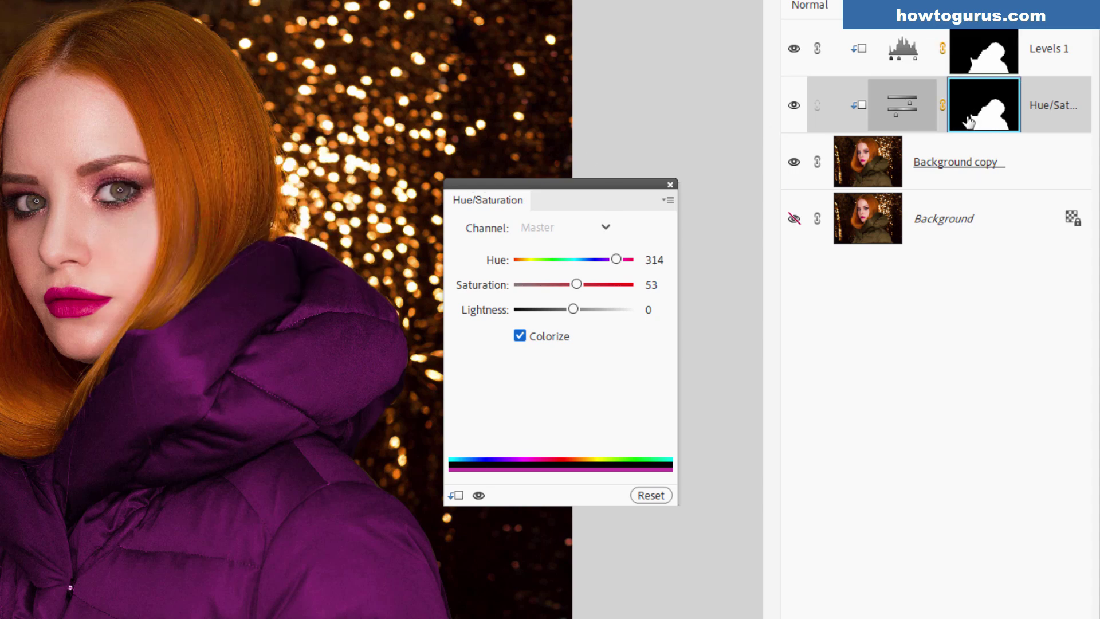
{"action": "left_click", "coordinate": [917, 43]}
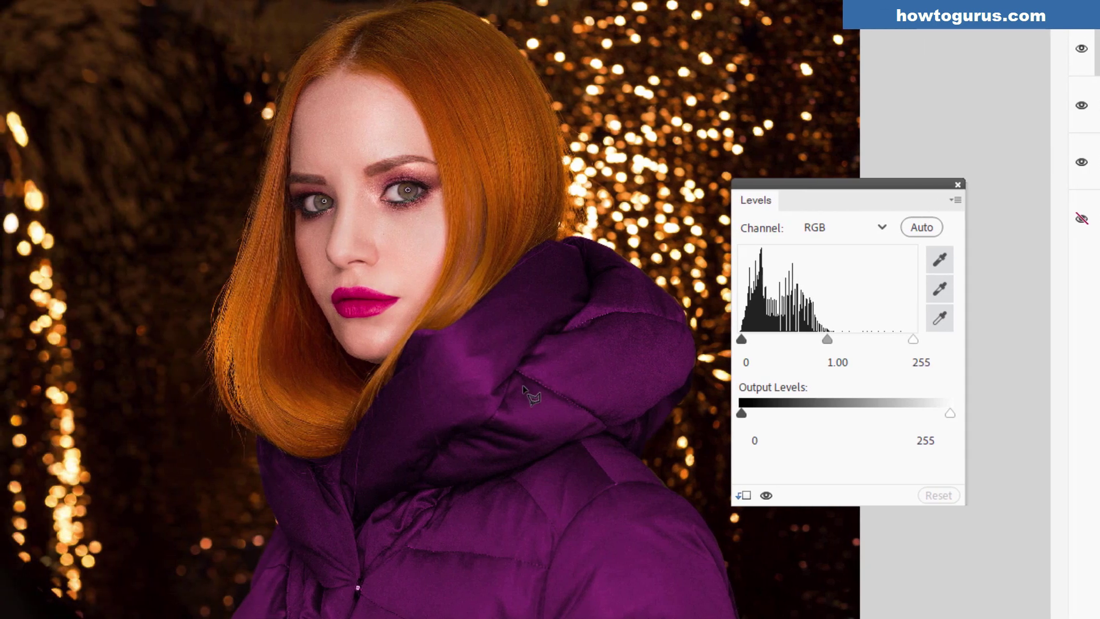
Set Levels 1 inputs to black 10, midtone 1.00 and white 238, then close the panel
{"action": "left_click", "coordinate": [641, 356]}
{"action": "mouse_move", "coordinate": [742, 339]}
{"action": "left_mouse_down"}
{"action": "mouse_move", "coordinate": [779, 340]}
{"action": "mouse_move", "coordinate": [744, 338]}
{"action": "left_mouse_up"}
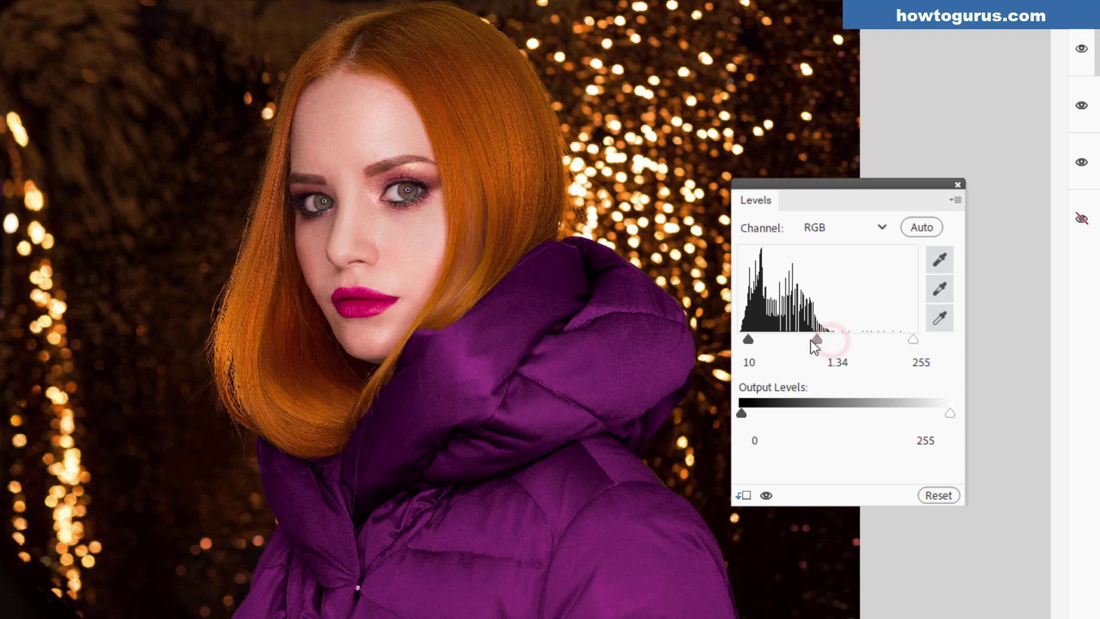
{"action": "left_click_drag", "start_coordinate": [812, 340], "coordinate": [827, 337]}
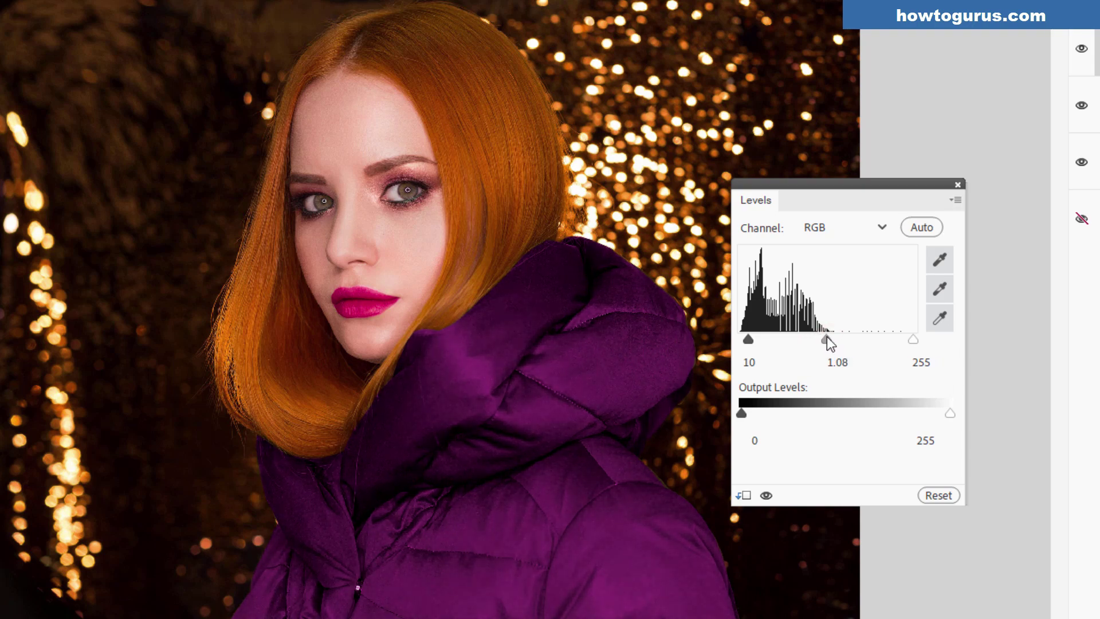
{"action": "left_click", "coordinate": [852, 364]}
{"action": "type", "text": "1"}
{"action": "mouse_move", "coordinate": [905, 341]}
{"action": "left_mouse_down"}
{"action": "mouse_move", "coordinate": [882, 338]}
{"action": "mouse_move", "coordinate": [911, 335]}
{"action": "mouse_move", "coordinate": [901, 339]}
{"action": "left_mouse_up"}
{"action": "left_click", "coordinate": [959, 183]}
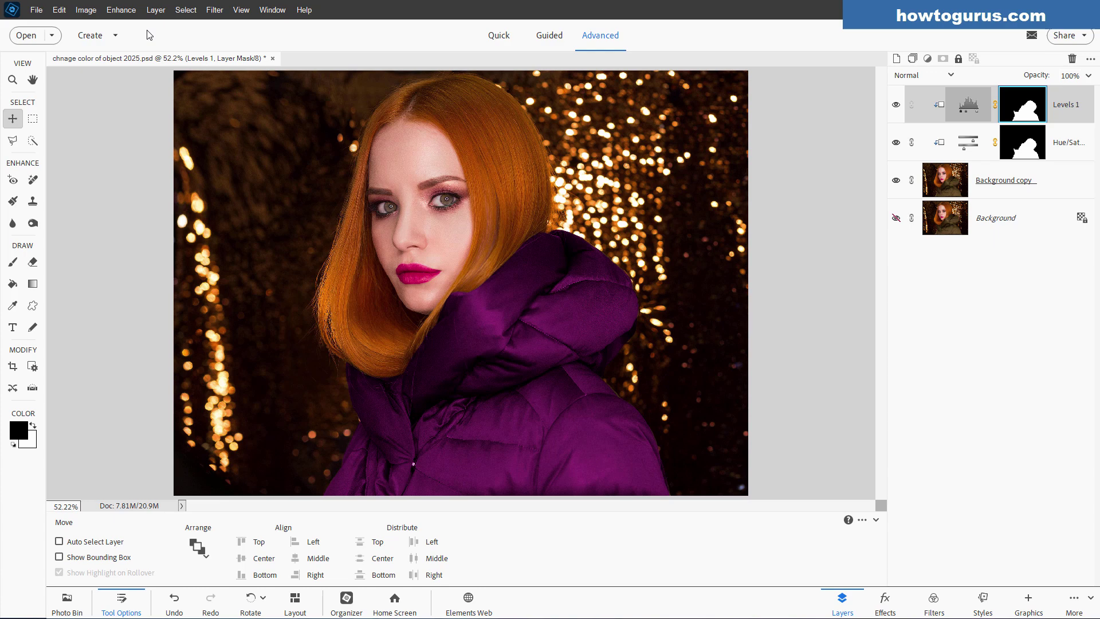
Add an unclipped Levels 2 adjustment layer with midtones left at 1
{"action": "left_click", "coordinate": [155, 10]}
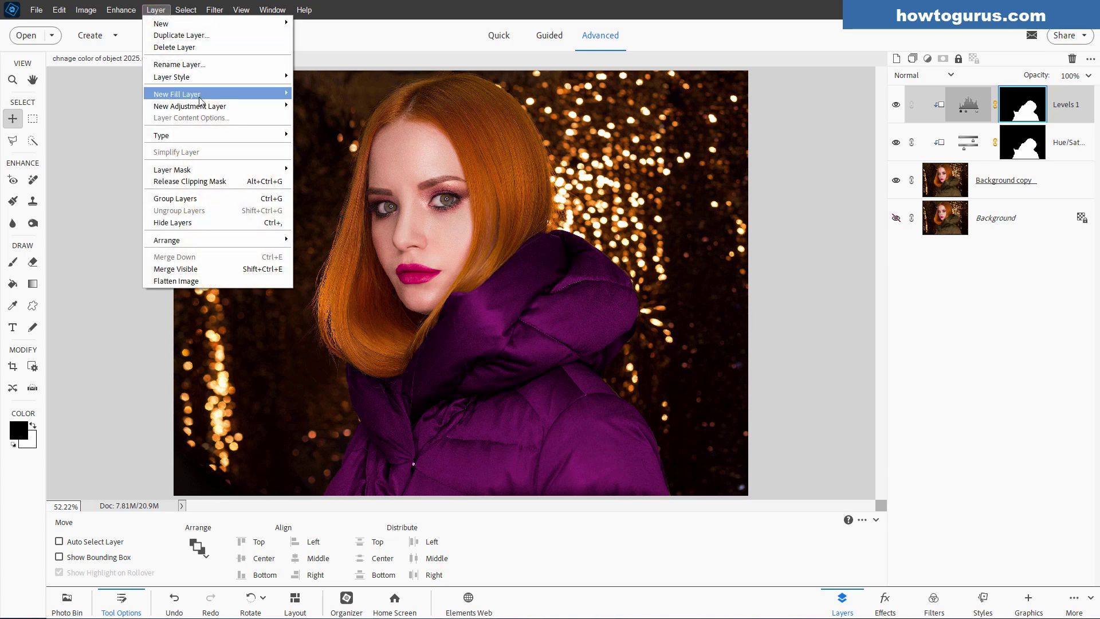
{"action": "left_click", "coordinate": [318, 106]}
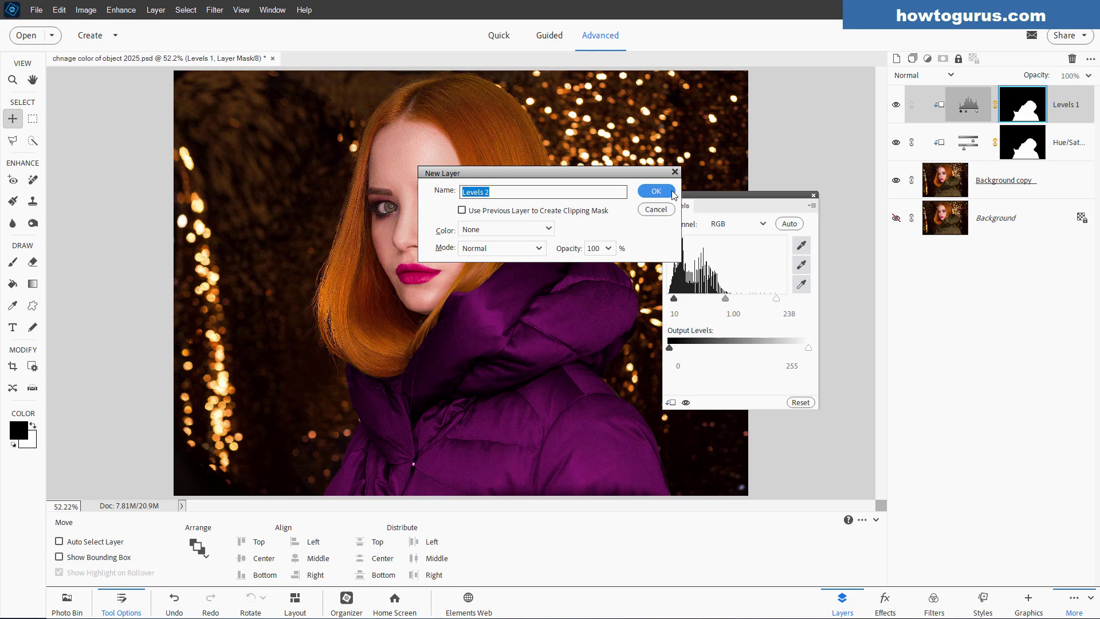
{"action": "left_click", "coordinate": [656, 191]}
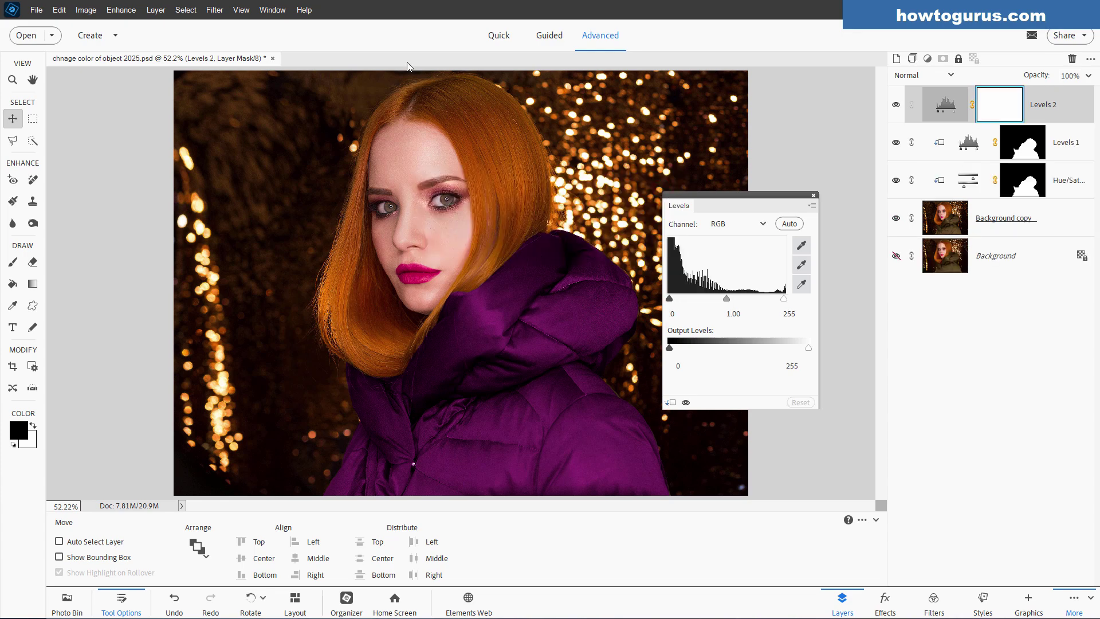
{"action": "mouse_move", "coordinate": [727, 301]}
{"action": "left_mouse_down"}
{"action": "mouse_move", "coordinate": [685, 301]}
{"action": "mouse_move", "coordinate": [753, 296]}
{"action": "mouse_move", "coordinate": [708, 299]}
{"action": "mouse_move", "coordinate": [731, 300]}
{"action": "left_mouse_up"}
{"action": "type", "text": "1"}
{"action": "left_click", "coordinate": [814, 196]}
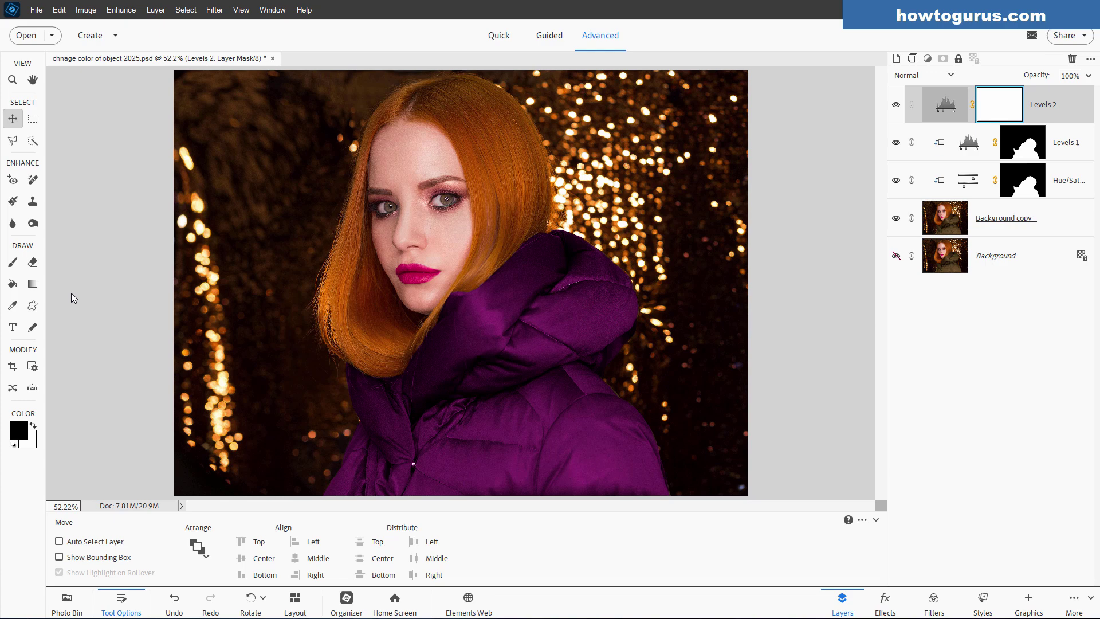
Fill the Levels 2 mask with black using the Paint Bucket and swap to white
{"action": "left_click", "coordinate": [14, 285]}
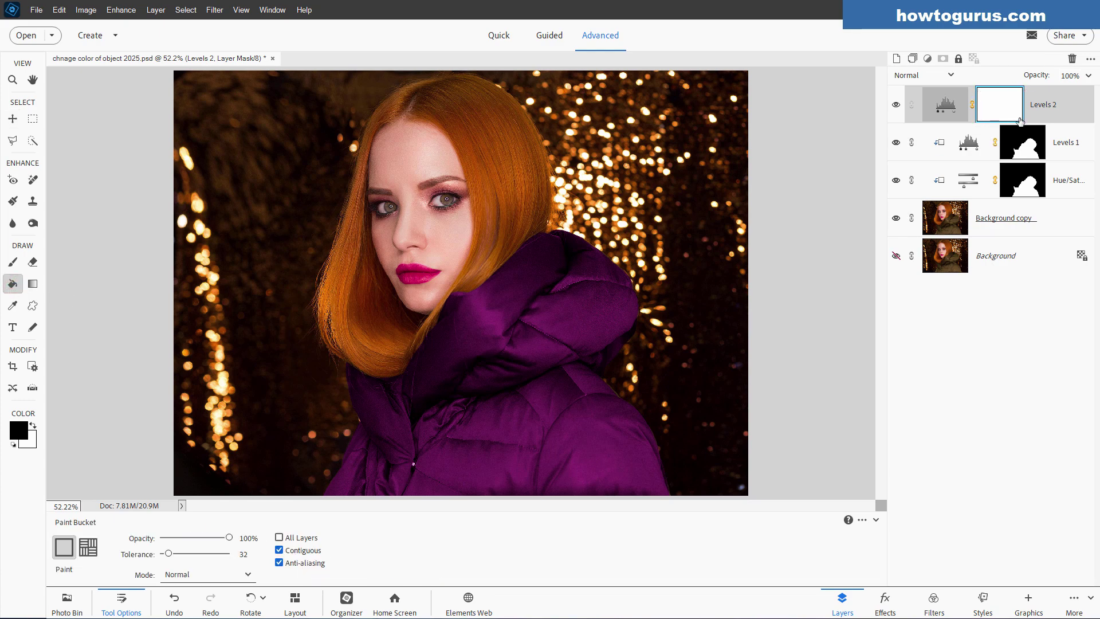
{"action": "left_click", "coordinate": [643, 198]}
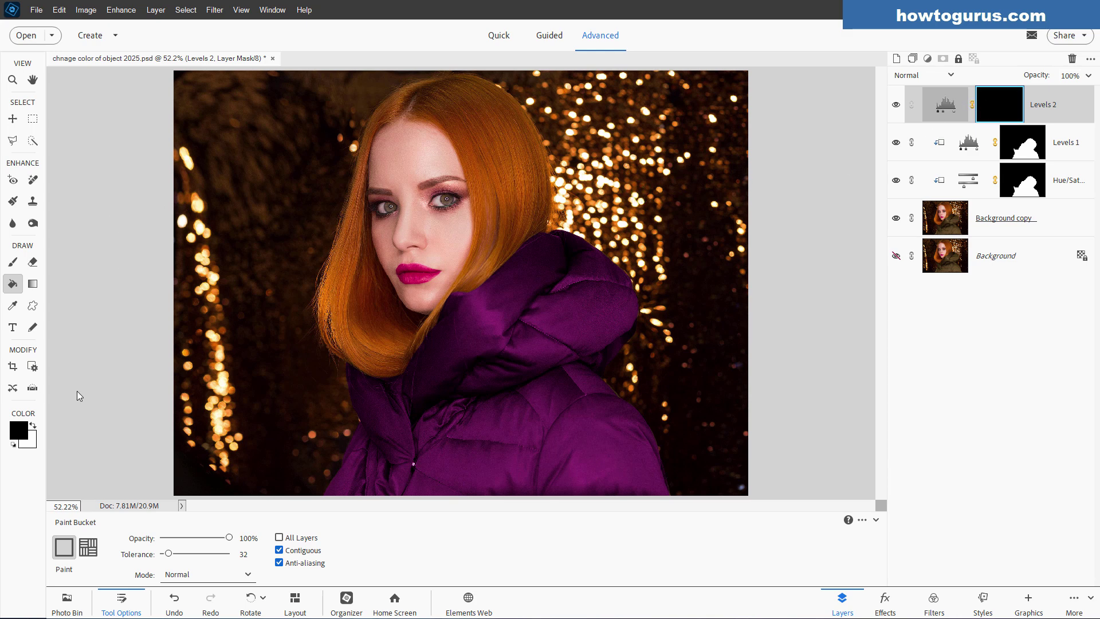
{"action": "left_click", "coordinate": [33, 425]}
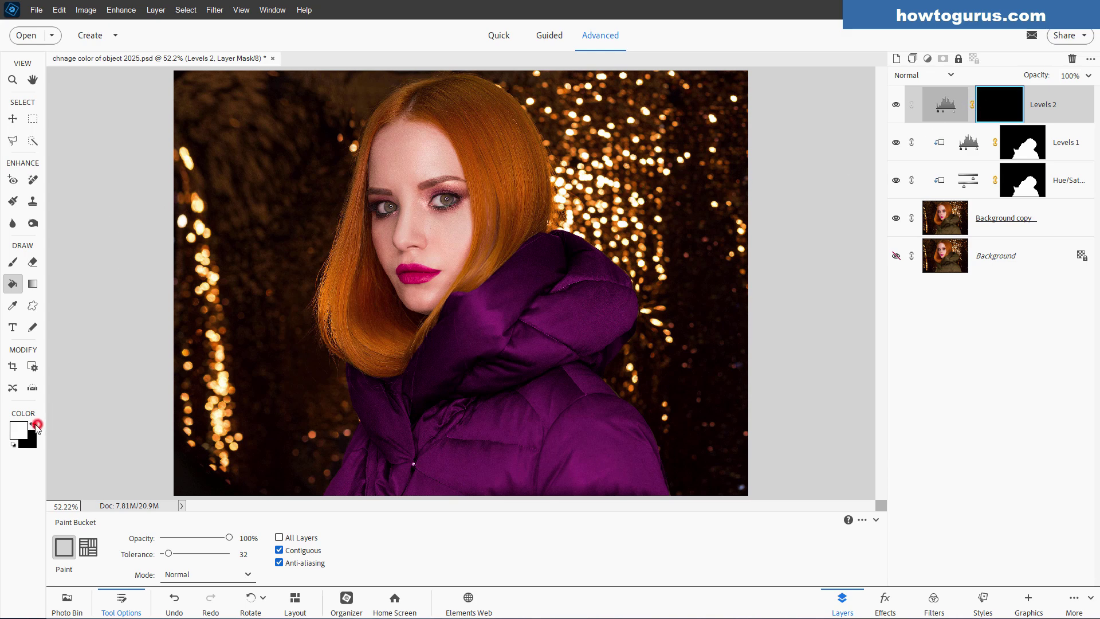
Paint white with a 165 px brush over the face and the bokeh beside the jacket
{"action": "left_click", "coordinate": [12, 263]}
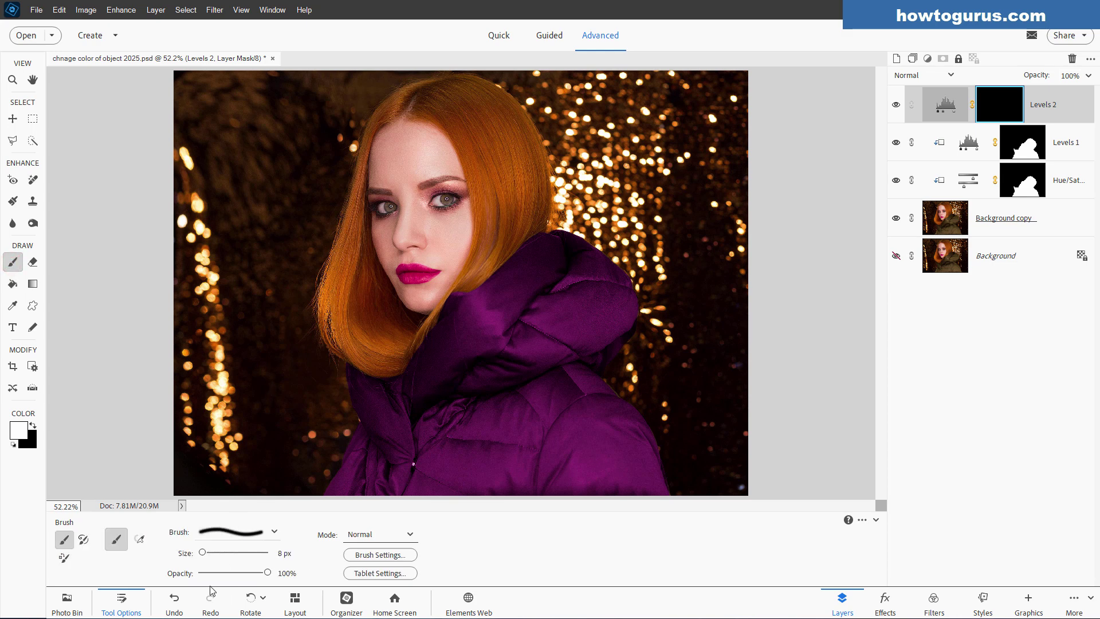
{"action": "left_click_drag", "start_coordinate": [202, 553], "coordinate": [233, 552]}
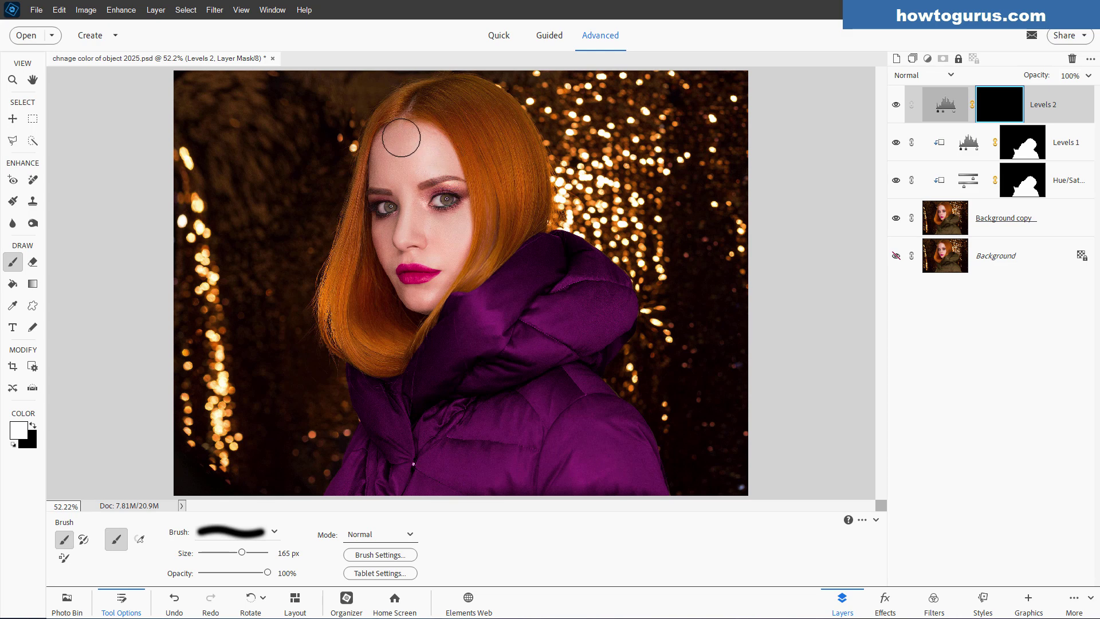
{"action": "left_click_drag", "start_coordinate": [401, 135], "coordinate": [441, 209]}
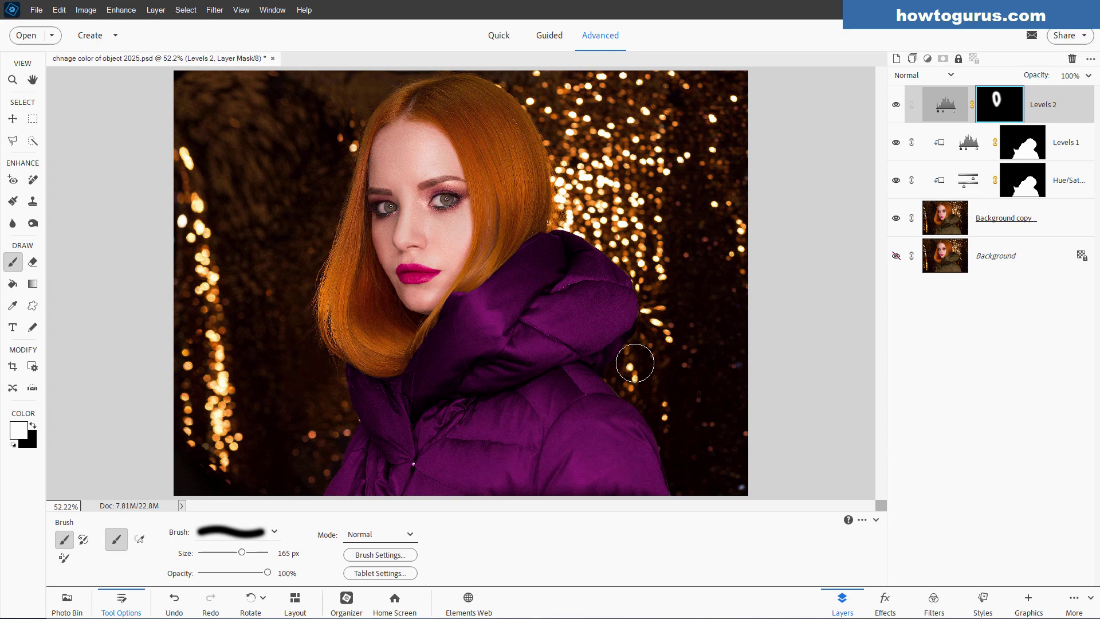
{"action": "mouse_move", "coordinate": [681, 457]}
{"action": "left_mouse_down"}
{"action": "mouse_move", "coordinate": [682, 474]}
{"action": "mouse_move", "coordinate": [692, 469]}
{"action": "left_mouse_up"}
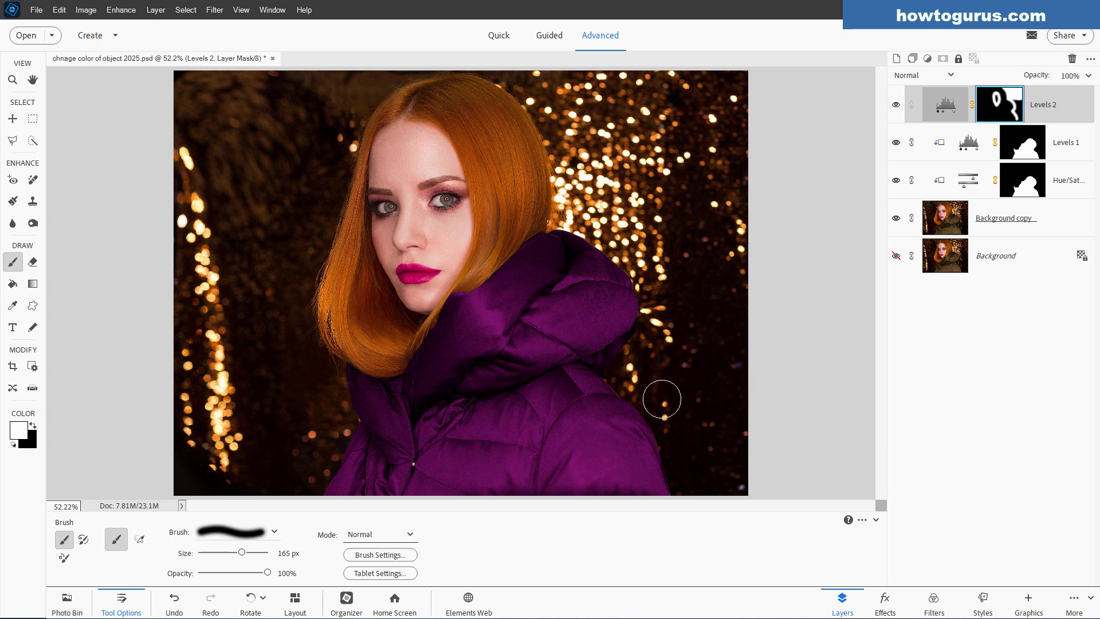
Paint the Levels 2 mask white over the lower-right bokeh, hair's left edge and upper-left background
{"action": "mouse_move", "coordinate": [676, 445]}
{"action": "left_mouse_down"}
{"action": "mouse_move", "coordinate": [701, 485]}
{"action": "mouse_move", "coordinate": [740, 484]}
{"action": "mouse_move", "coordinate": [739, 417]}
{"action": "mouse_move", "coordinate": [717, 475]}
{"action": "mouse_move", "coordinate": [698, 376]}
{"action": "mouse_move", "coordinate": [686, 374]}
{"action": "mouse_move", "coordinate": [716, 344]}
{"action": "left_mouse_up"}
{"action": "mouse_move", "coordinate": [308, 266]}
{"action": "left_mouse_down"}
{"action": "mouse_move", "coordinate": [323, 374]}
{"action": "mouse_move", "coordinate": [283, 355]}
{"action": "mouse_move", "coordinate": [299, 346]}
{"action": "mouse_move", "coordinate": [307, 370]}
{"action": "mouse_move", "coordinate": [328, 369]}
{"action": "mouse_move", "coordinate": [341, 425]}
{"action": "mouse_move", "coordinate": [302, 484]}
{"action": "left_mouse_up"}
{"action": "mouse_move", "coordinate": [251, 295]}
{"action": "left_mouse_down"}
{"action": "mouse_move", "coordinate": [230, 87]}
{"action": "mouse_move", "coordinate": [191, 77]}
{"action": "mouse_move", "coordinate": [193, 92]}
{"action": "mouse_move", "coordinate": [355, 88]}
{"action": "mouse_move", "coordinate": [199, 97]}
{"action": "mouse_move", "coordinate": [214, 100]}
{"action": "mouse_move", "coordinate": [366, 92]}
{"action": "mouse_move", "coordinate": [167, 112]}
{"action": "mouse_move", "coordinate": [343, 119]}
{"action": "mouse_move", "coordinate": [254, 125]}
{"action": "mouse_move", "coordinate": [237, 143]}
{"action": "mouse_move", "coordinate": [342, 142]}
{"action": "mouse_move", "coordinate": [179, 147]}
{"action": "mouse_move", "coordinate": [330, 158]}
{"action": "mouse_move", "coordinate": [220, 169]}
{"action": "mouse_move", "coordinate": [335, 174]}
{"action": "mouse_move", "coordinate": [176, 189]}
{"action": "mouse_move", "coordinate": [333, 196]}
{"action": "mouse_move", "coordinate": [162, 215]}
{"action": "mouse_move", "coordinate": [321, 217]}
{"action": "mouse_move", "coordinate": [197, 236]}
{"action": "left_mouse_up"}
{"action": "mouse_move", "coordinate": [278, 246]}
{"action": "left_mouse_down"}
{"action": "mouse_move", "coordinate": [268, 308]}
{"action": "mouse_move", "coordinate": [183, 321]}
{"action": "mouse_move", "coordinate": [313, 323]}
{"action": "mouse_move", "coordinate": [198, 339]}
{"action": "mouse_move", "coordinate": [200, 352]}
{"action": "mouse_move", "coordinate": [281, 354]}
{"action": "mouse_move", "coordinate": [249, 354]}
{"action": "mouse_move", "coordinate": [257, 369]}
{"action": "mouse_move", "coordinate": [329, 367]}
{"action": "mouse_move", "coordinate": [94, 391]}
{"action": "mouse_move", "coordinate": [237, 461]}
{"action": "mouse_move", "coordinate": [197, 403]}
{"action": "mouse_move", "coordinate": [229, 387]}
{"action": "mouse_move", "coordinate": [327, 390]}
{"action": "mouse_move", "coordinate": [169, 411]}
{"action": "mouse_move", "coordinate": [344, 417]}
{"action": "mouse_move", "coordinate": [156, 436]}
{"action": "mouse_move", "coordinate": [285, 455]}
{"action": "mouse_move", "coordinate": [334, 451]}
{"action": "mouse_move", "coordinate": [332, 436]}
{"action": "mouse_move", "coordinate": [174, 455]}
{"action": "mouse_move", "coordinate": [283, 467]}
{"action": "mouse_move", "coordinate": [206, 480]}
{"action": "mouse_move", "coordinate": [312, 476]}
{"action": "mouse_move", "coordinate": [253, 401]}
{"action": "mouse_move", "coordinate": [257, 348]}
{"action": "mouse_move", "coordinate": [293, 305]}
{"action": "left_mouse_up"}
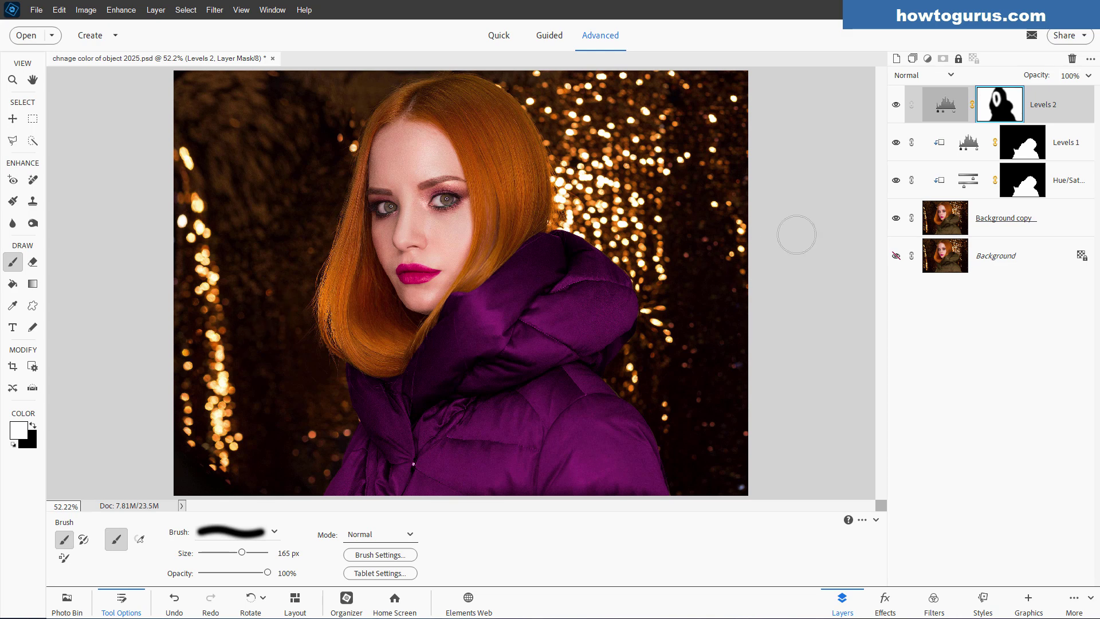
Raise the Levels 2 midtones to 2.46, then reselect its mask and touch it up around the face
{"action": "left_click", "coordinate": [938, 113]}
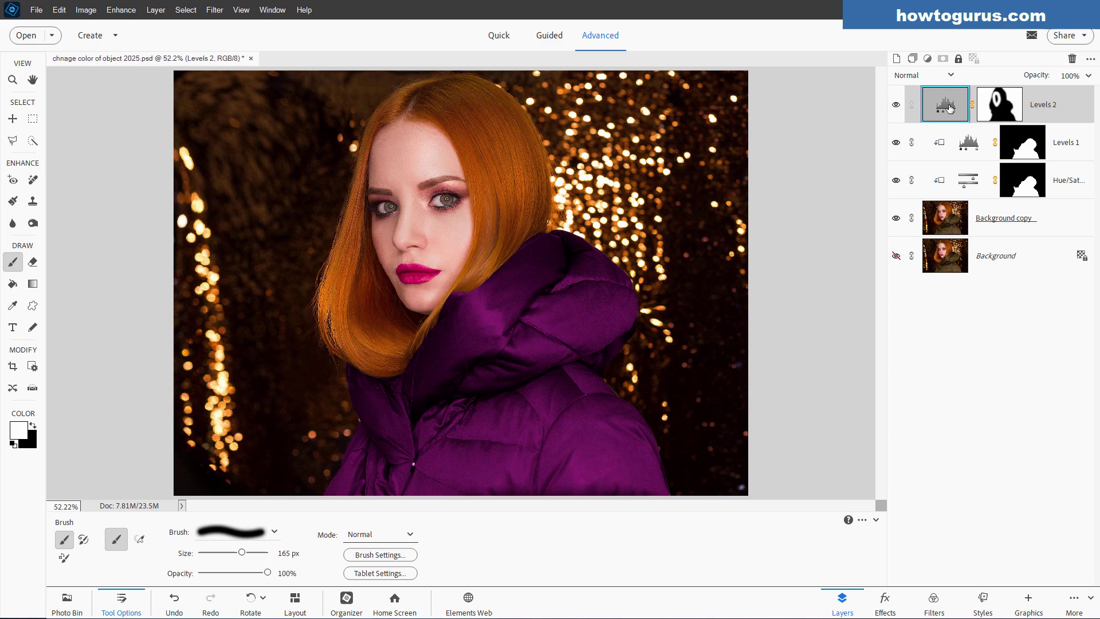
{"action": "double_click", "coordinate": [947, 111]}
{"action": "left_click_drag", "start_coordinate": [725, 300], "coordinate": [691, 304]}
{"action": "left_click", "coordinate": [999, 112]}
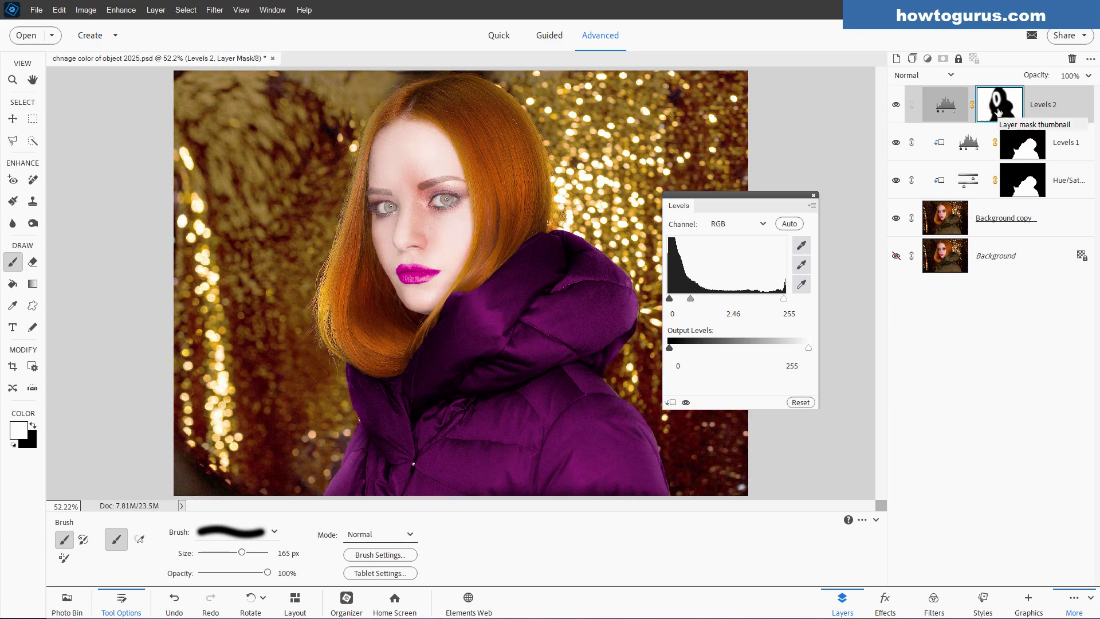
{"action": "left_click_drag", "start_coordinate": [418, 171], "coordinate": [402, 194]}
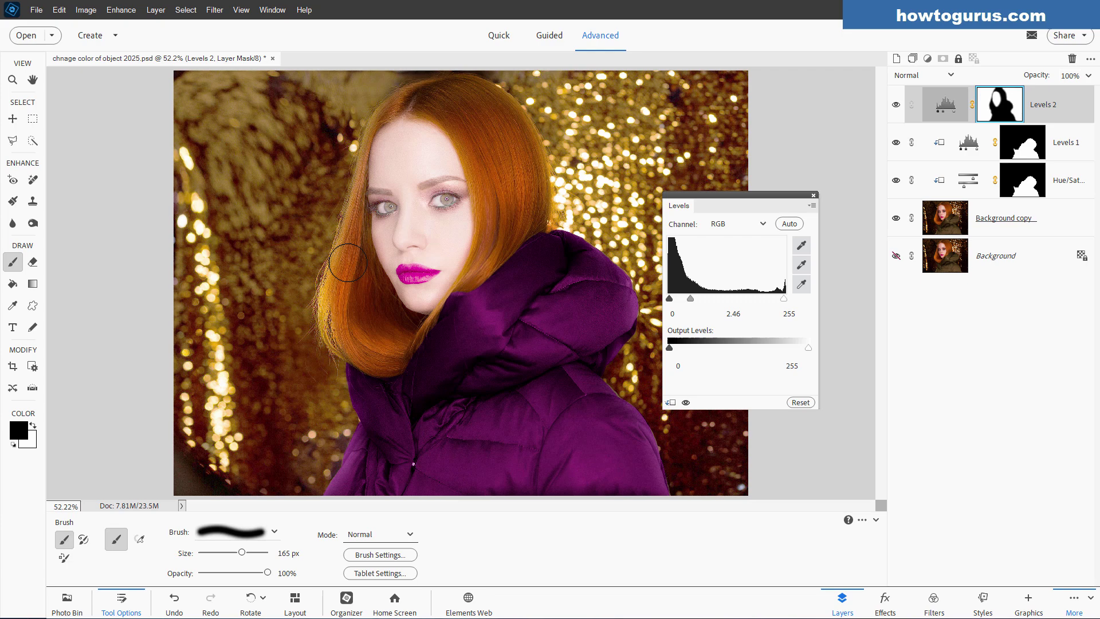
Refine the Levels 2 mask along the hair's left and right edges, reducing the brush to 50 px
{"action": "key", "text": "bracketleft"}
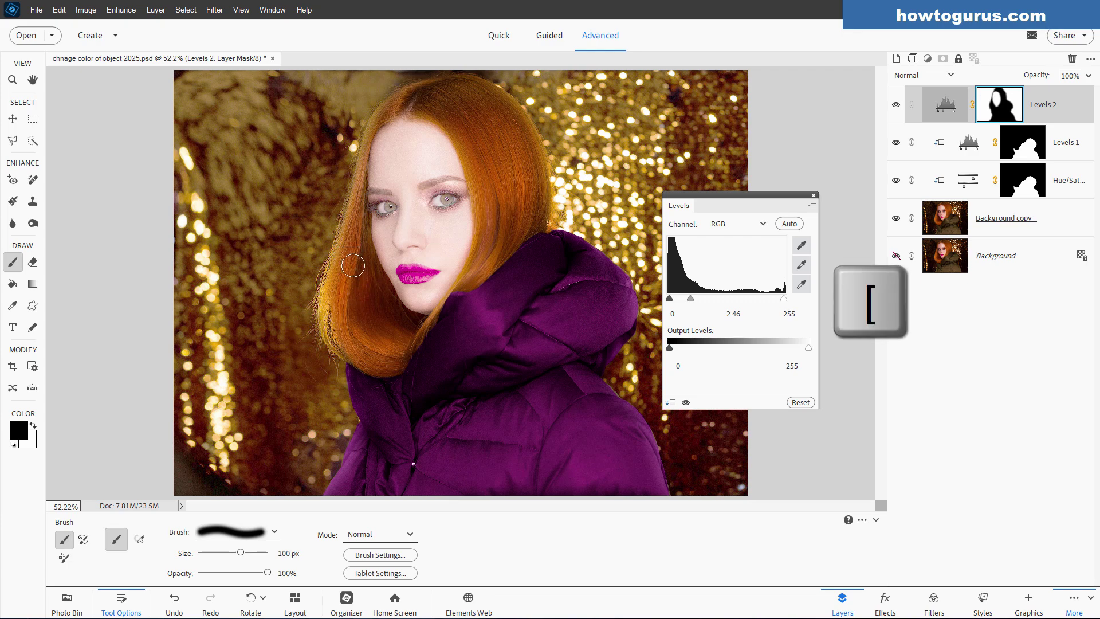
{"action": "mouse_move", "coordinate": [347, 248]}
{"action": "left_mouse_down"}
{"action": "mouse_move", "coordinate": [329, 306]}
{"action": "mouse_move", "coordinate": [347, 348]}
{"action": "left_mouse_up"}
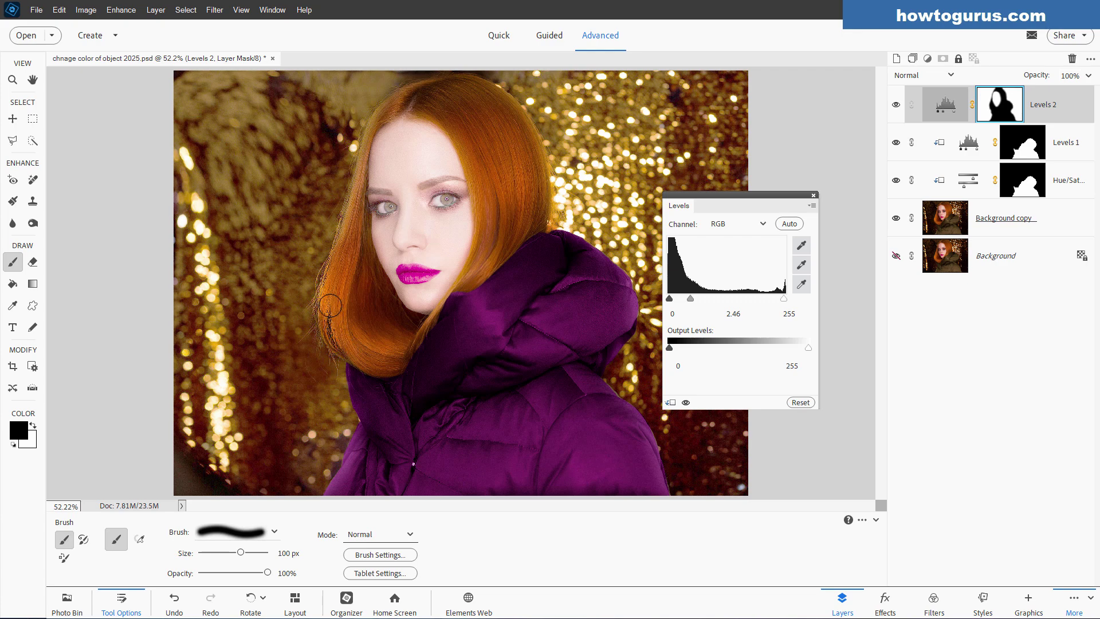
{"action": "left_click_drag", "start_coordinate": [353, 225], "coordinate": [357, 204]}
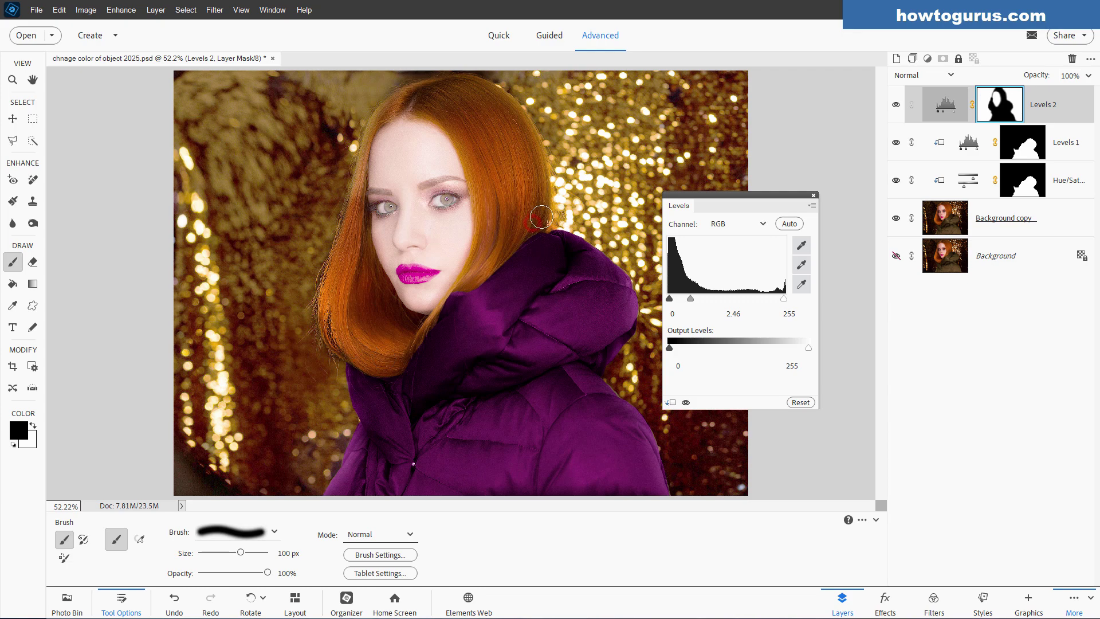
{"action": "mouse_move", "coordinate": [545, 197]}
{"action": "left_mouse_down"}
{"action": "mouse_move", "coordinate": [524, 124]}
{"action": "mouse_move", "coordinate": [501, 100]}
{"action": "mouse_move", "coordinate": [418, 101]}
{"action": "left_mouse_up"}
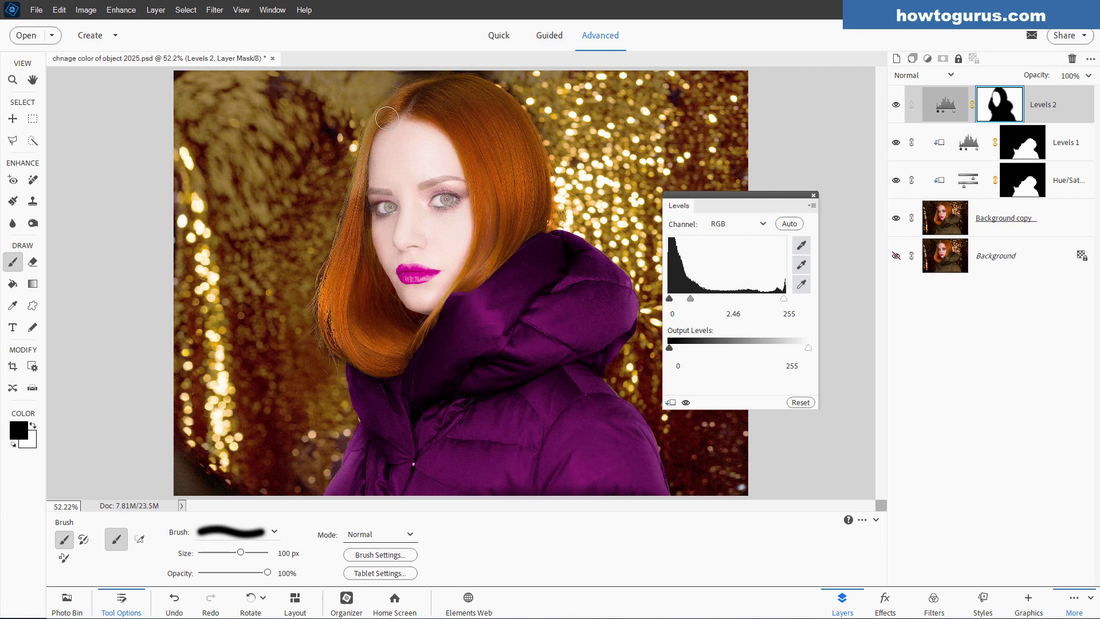
{"action": "key", "text": "bracketleft"}
{"action": "key", "text": "bracketleft"}
{"action": "key", "text": "bracketleft"}
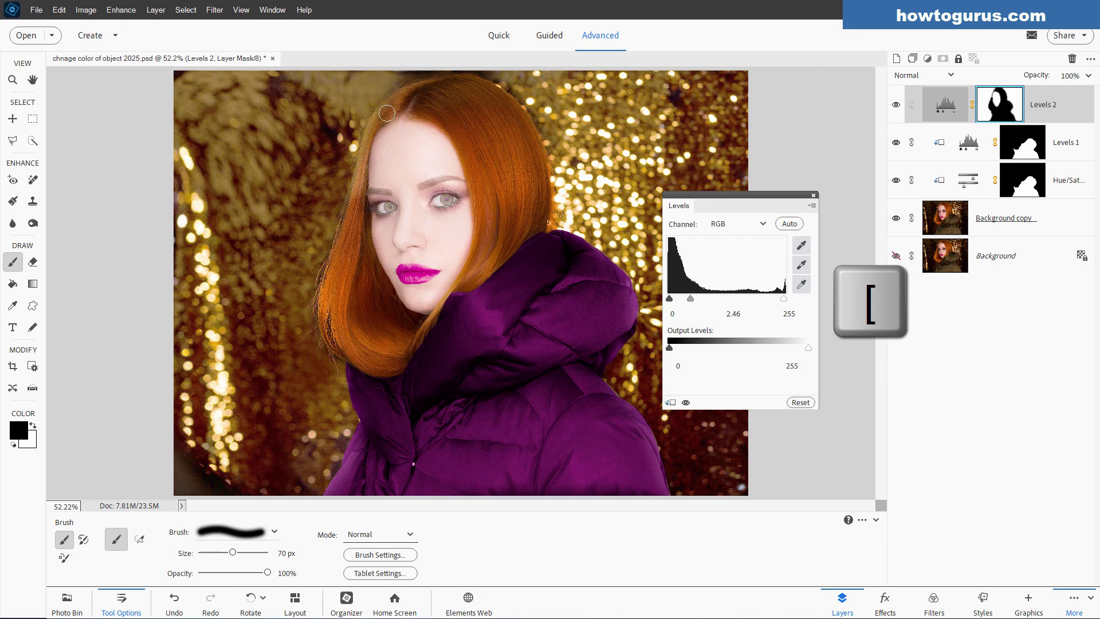
{"action": "key", "text": "bracketleft"}
{"action": "key", "text": "bracketleft"}
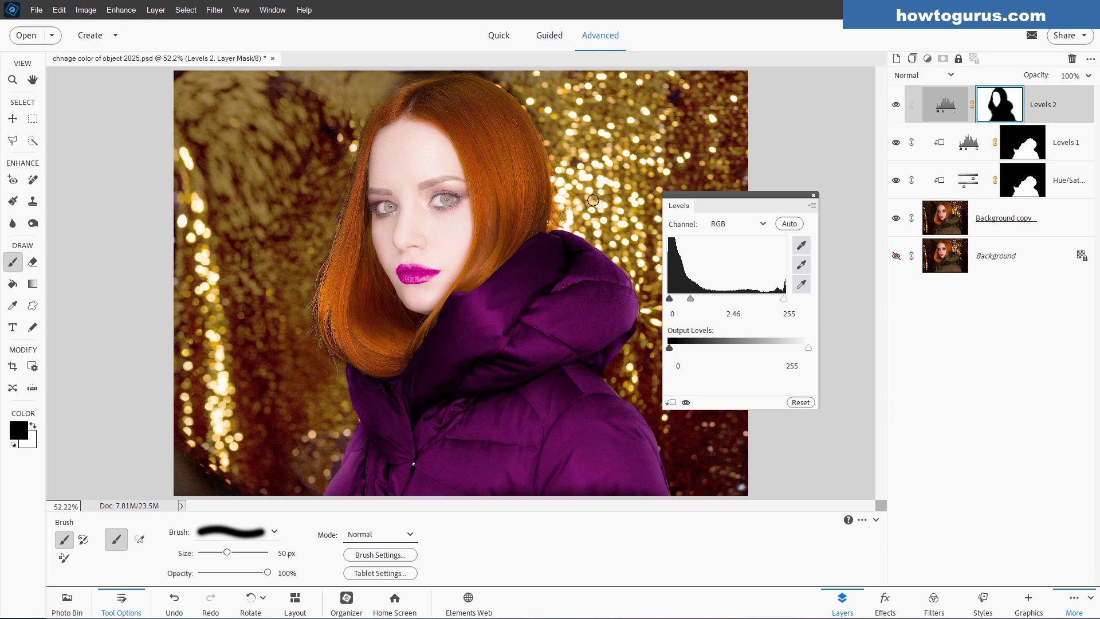
Adjust the Levels 2 input levels to 9, 1.07 and 245
{"action": "left_click_drag", "start_coordinate": [691, 299], "coordinate": [715, 299]}
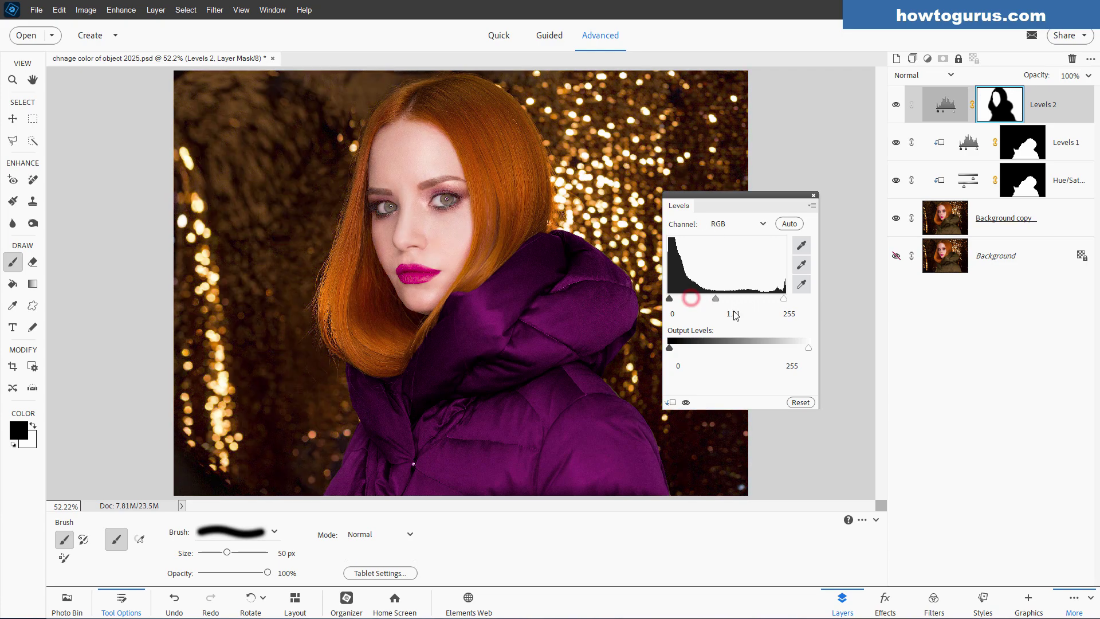
{"action": "type", "text": "1"}
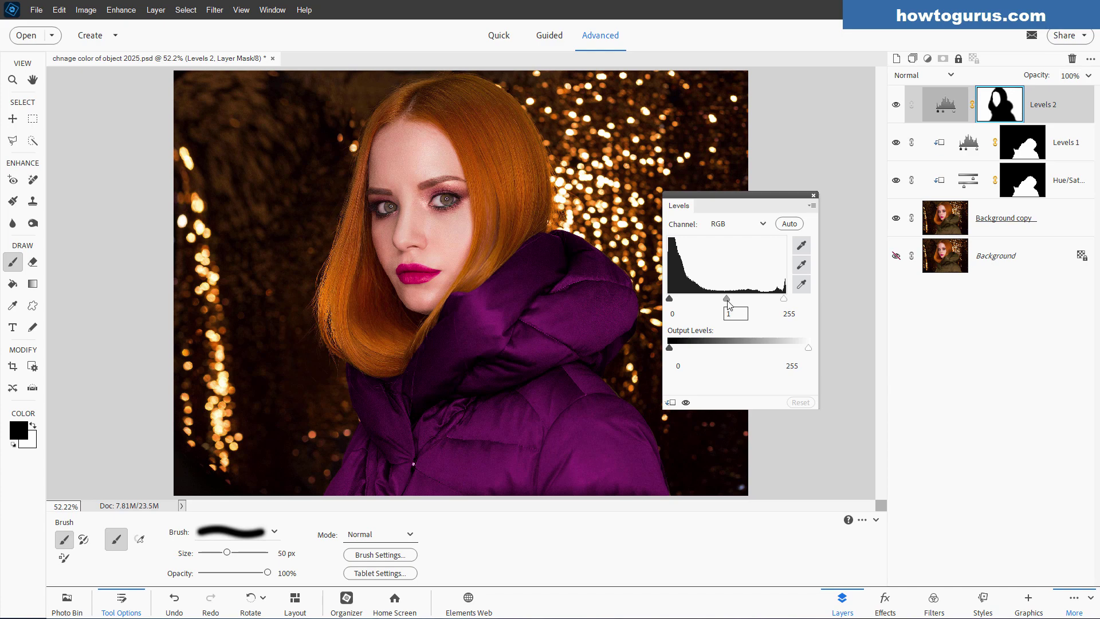
{"action": "left_click_drag", "start_coordinate": [727, 299], "coordinate": [780, 299]}
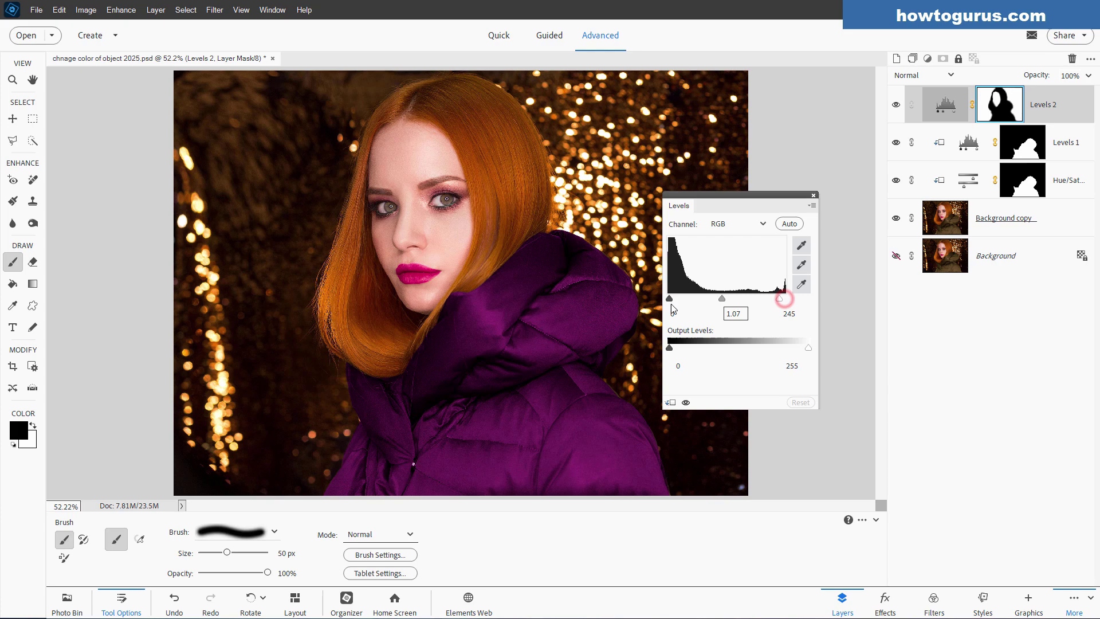
{"action": "left_click_drag", "start_coordinate": [671, 298], "coordinate": [674, 299]}
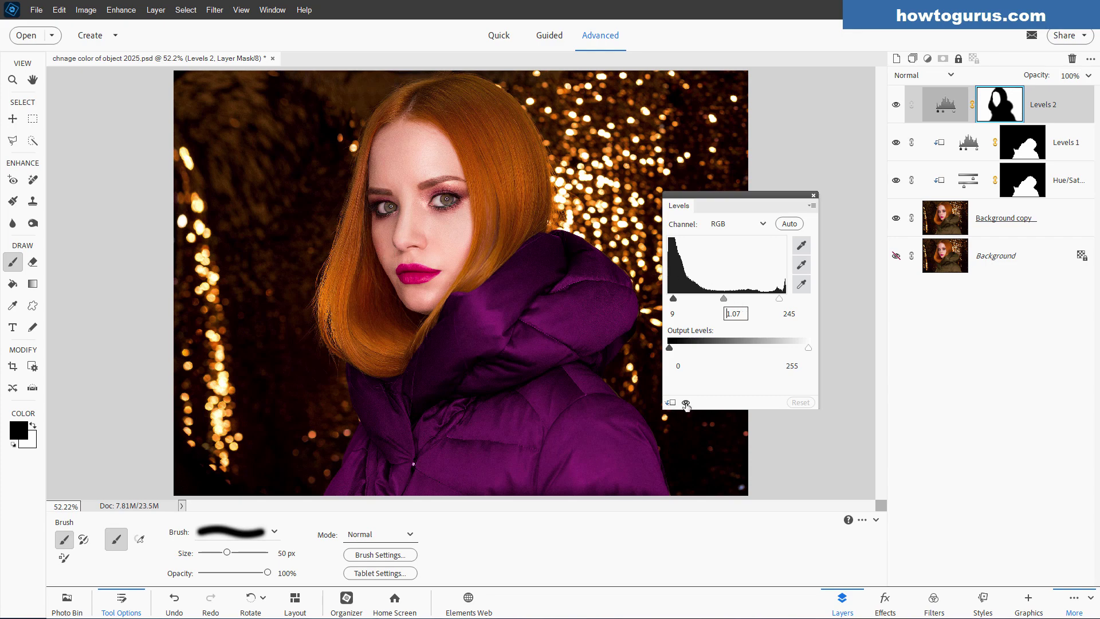
Toggle Levels 2 visibility to compare before and after, leave it on, and close the Levels panel
{"action": "left_click", "coordinate": [686, 403]}
{"action": "left_click", "coordinate": [686, 403]}
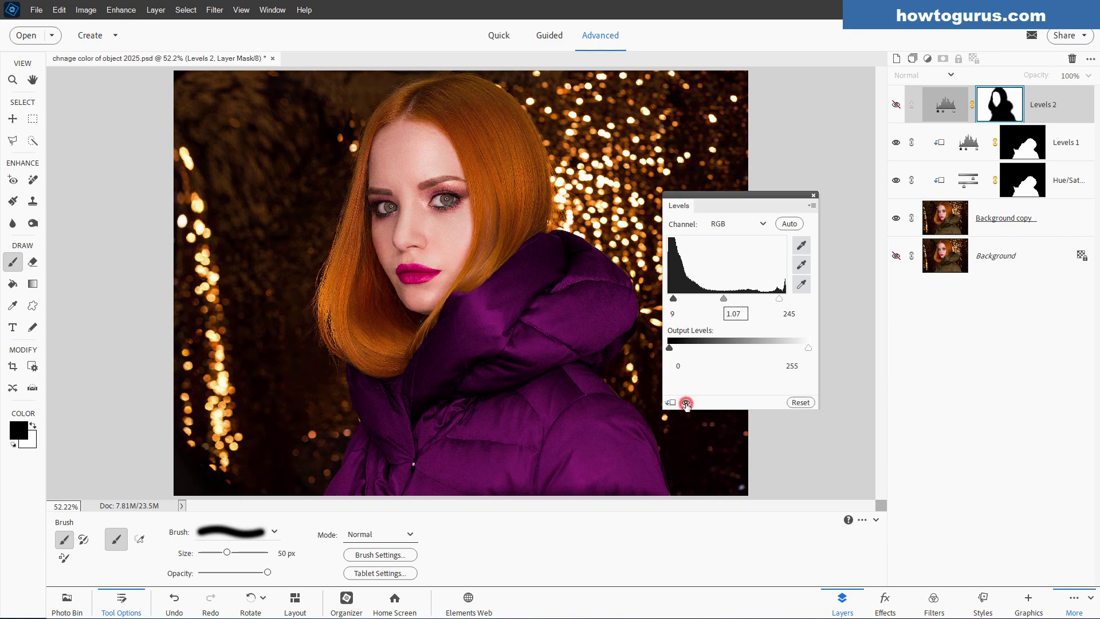
{"action": "left_click", "coordinate": [686, 404]}
{"action": "left_click", "coordinate": [686, 403]}
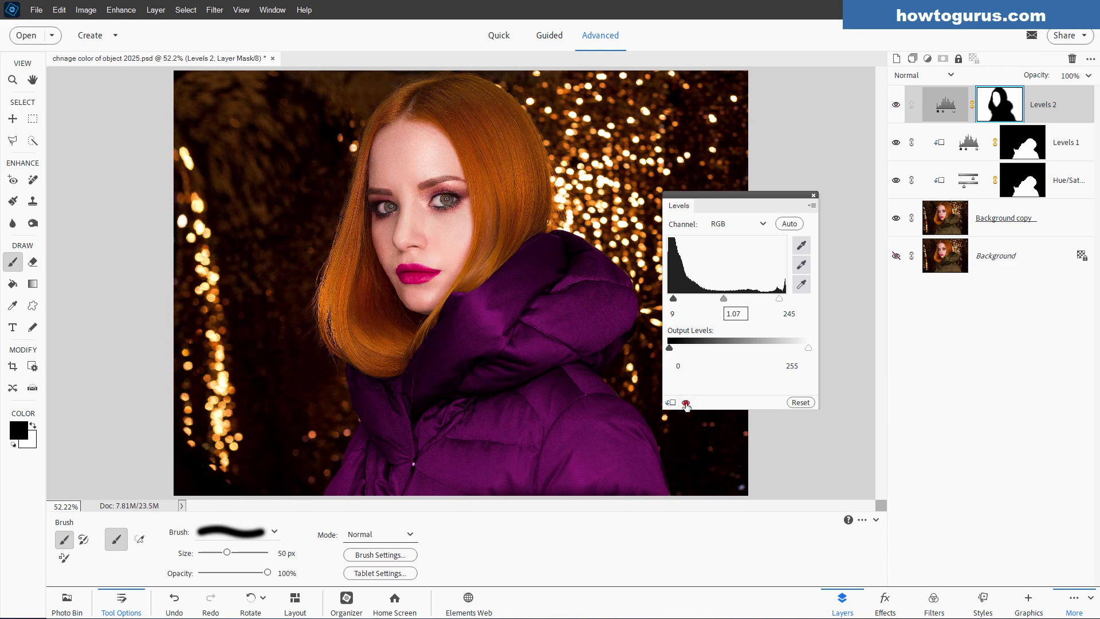
{"action": "left_click", "coordinate": [686, 404]}
{"action": "left_click", "coordinate": [686, 404]}
{"action": "left_click", "coordinate": [686, 404]}
{"action": "left_click", "coordinate": [814, 196]}
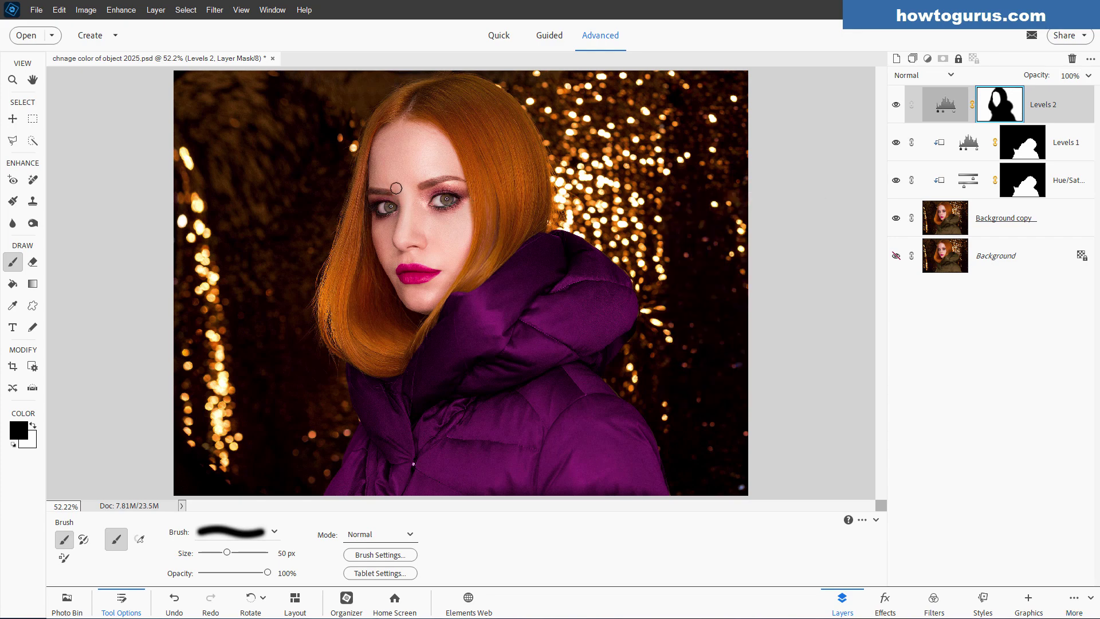
Zoom in on the eyes, add a new empty Layer 1, and set black as foreground colour
{"action": "scroll", "coordinate": [395, 189], "scroll_direction": "up", "scroll_amount": 5}
{"action": "scroll", "coordinate": [395, 188], "scroll_direction": "up", "scroll_amount": 3}
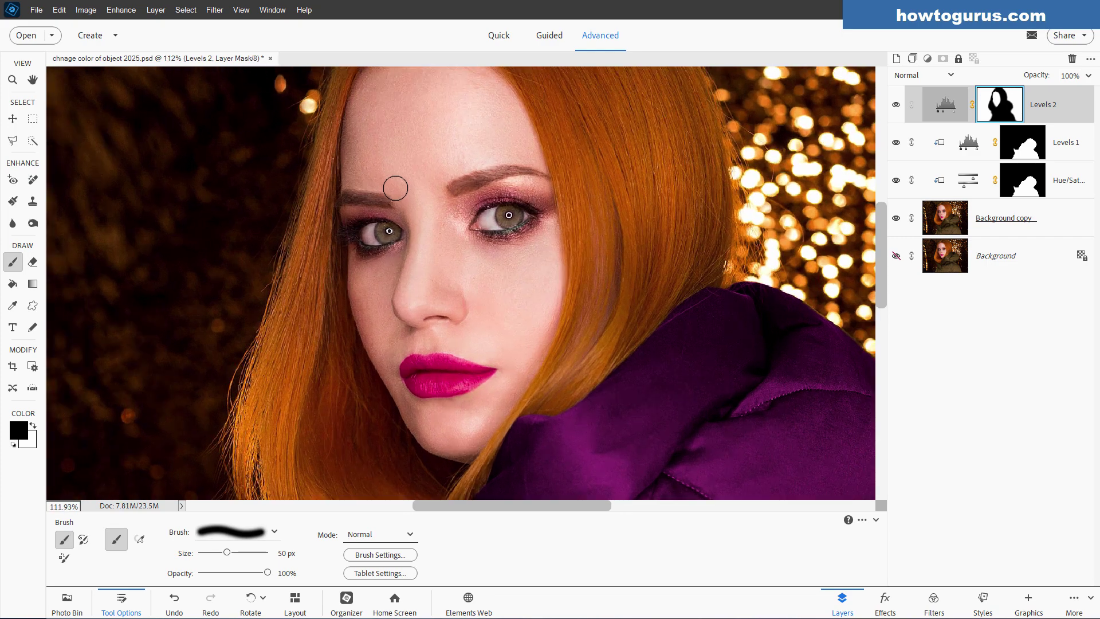
{"action": "left_click", "coordinate": [12, 118]}
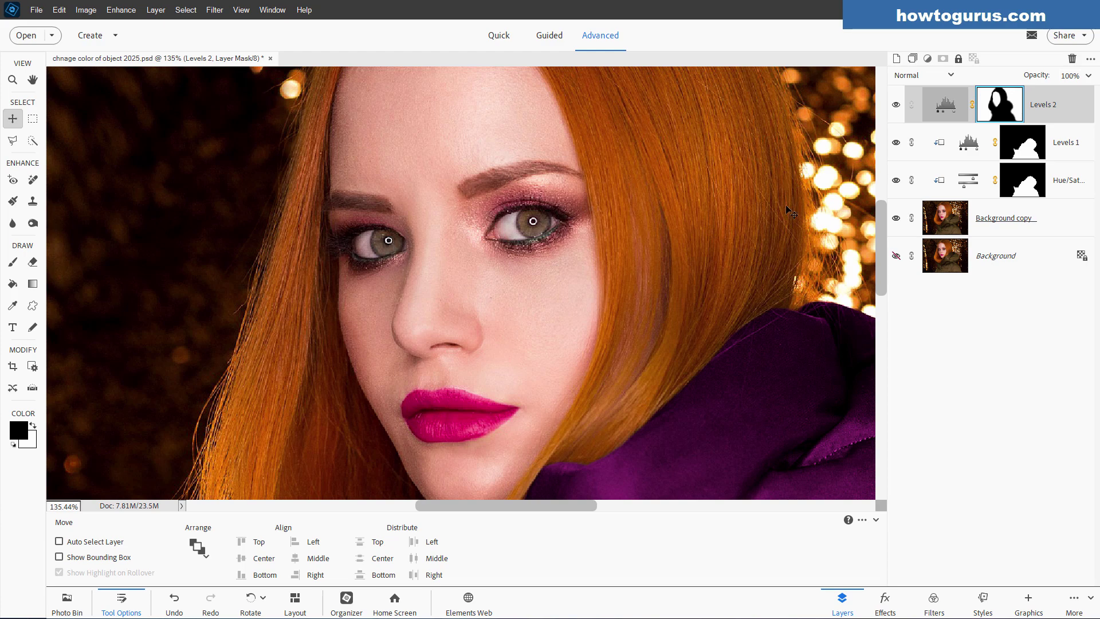
{"action": "left_click", "coordinate": [897, 59]}
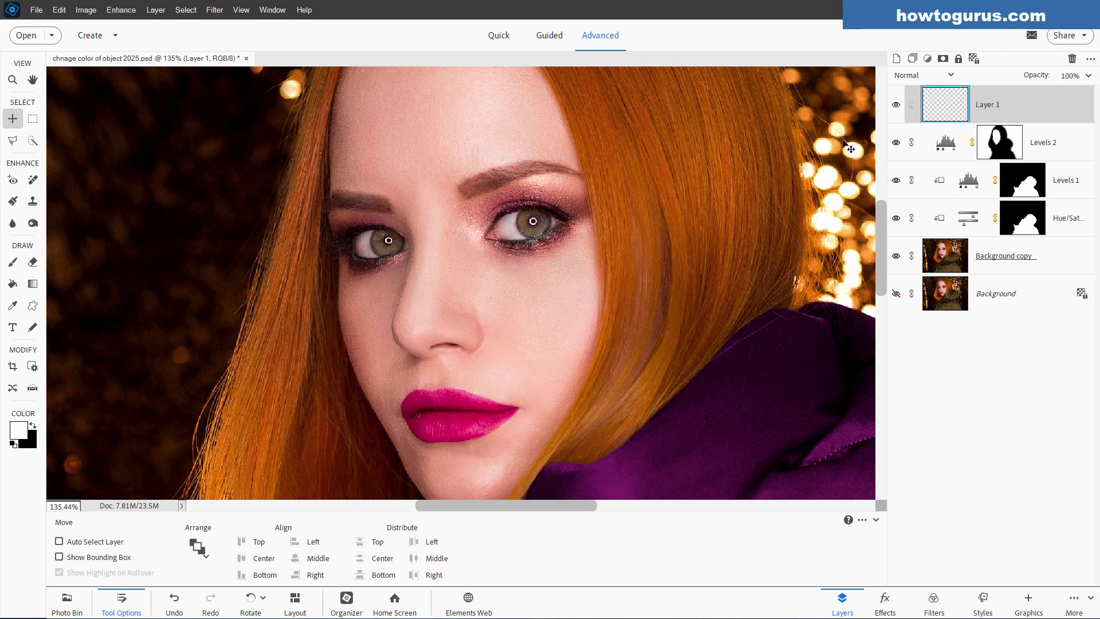
{"action": "left_click", "coordinate": [34, 426]}
Select the Brush and shrink it to 10 px, then enlarge it to 15 px
{"action": "left_click", "coordinate": [12, 262]}
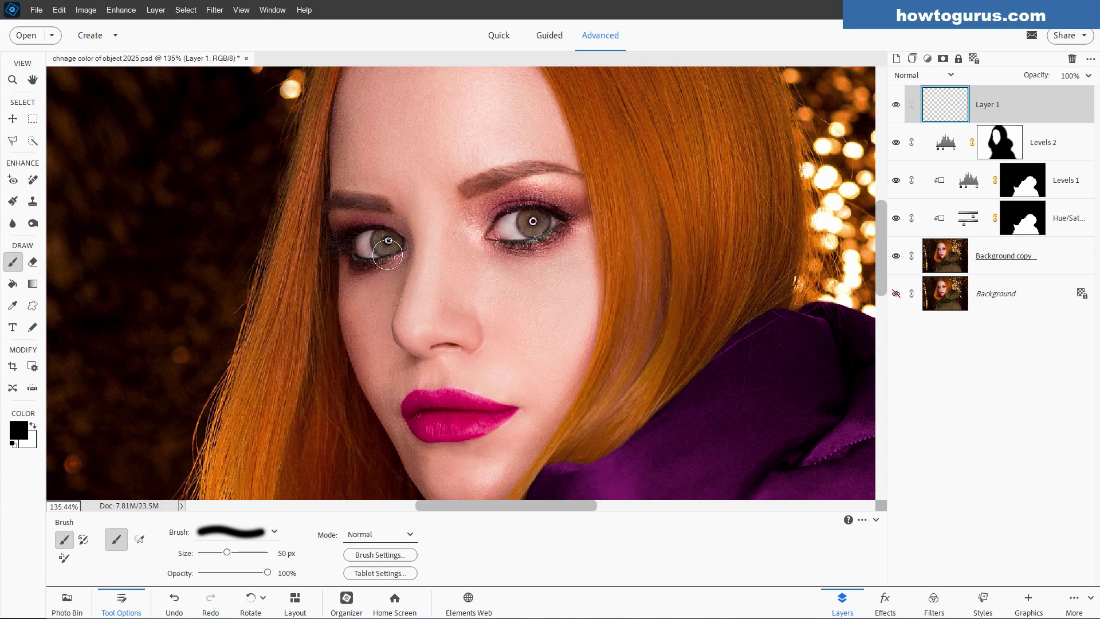
{"action": "key", "text": "bracketleft"}
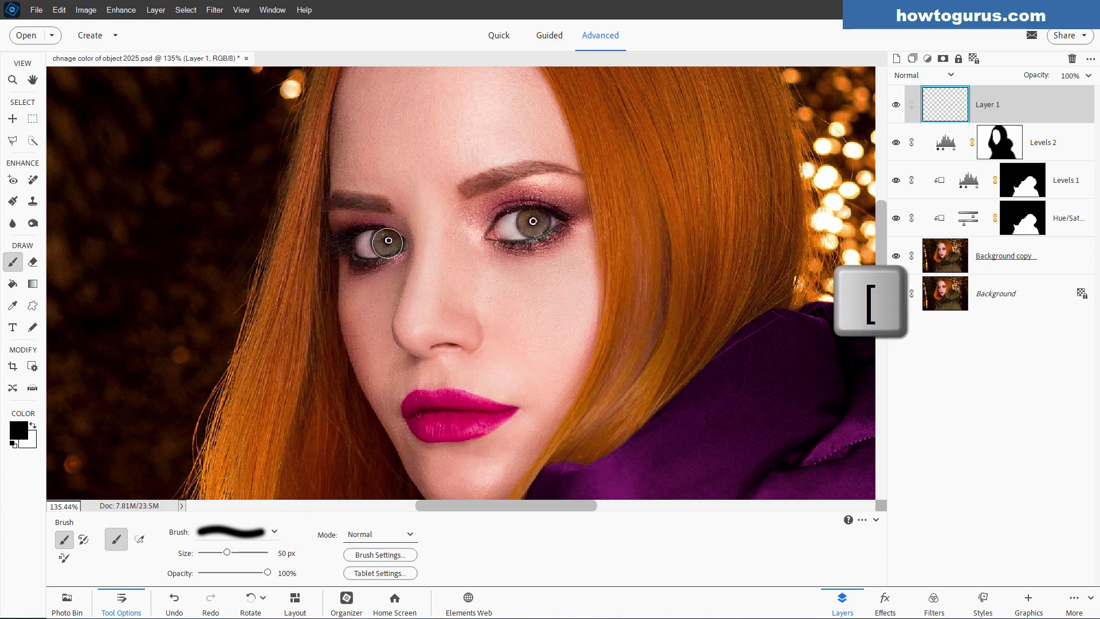
{"action": "key", "text": "bracketleft"}
{"action": "key", "text": "bracketleft"}
{"action": "key", "text": "bracketleft"}
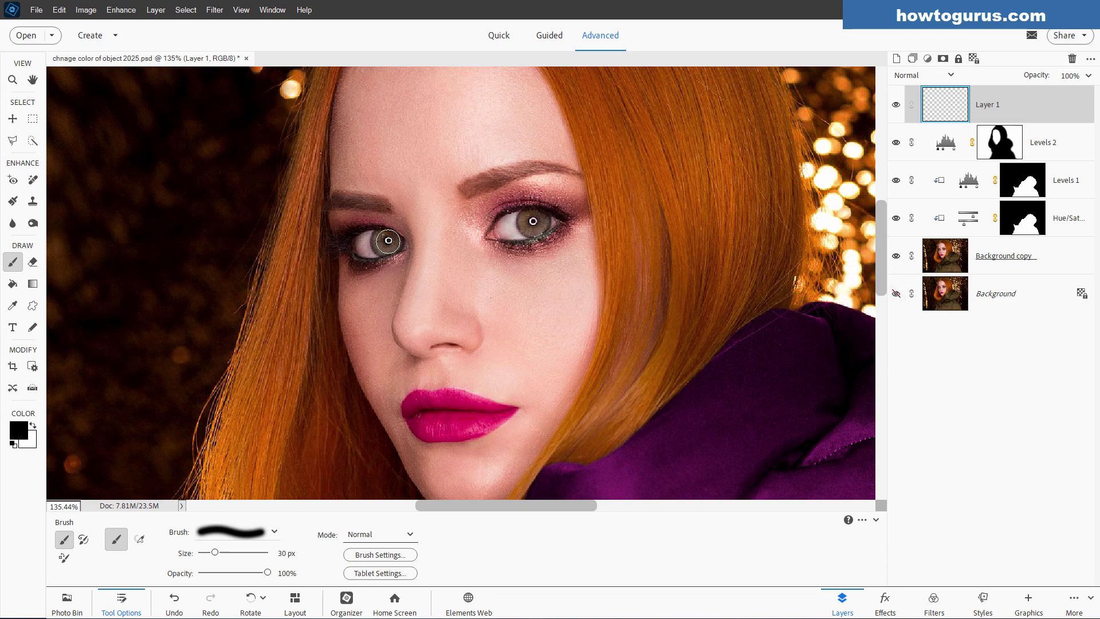
{"action": "key", "text": "bracketleft"}
{"action": "key", "text": "bracketleft"}
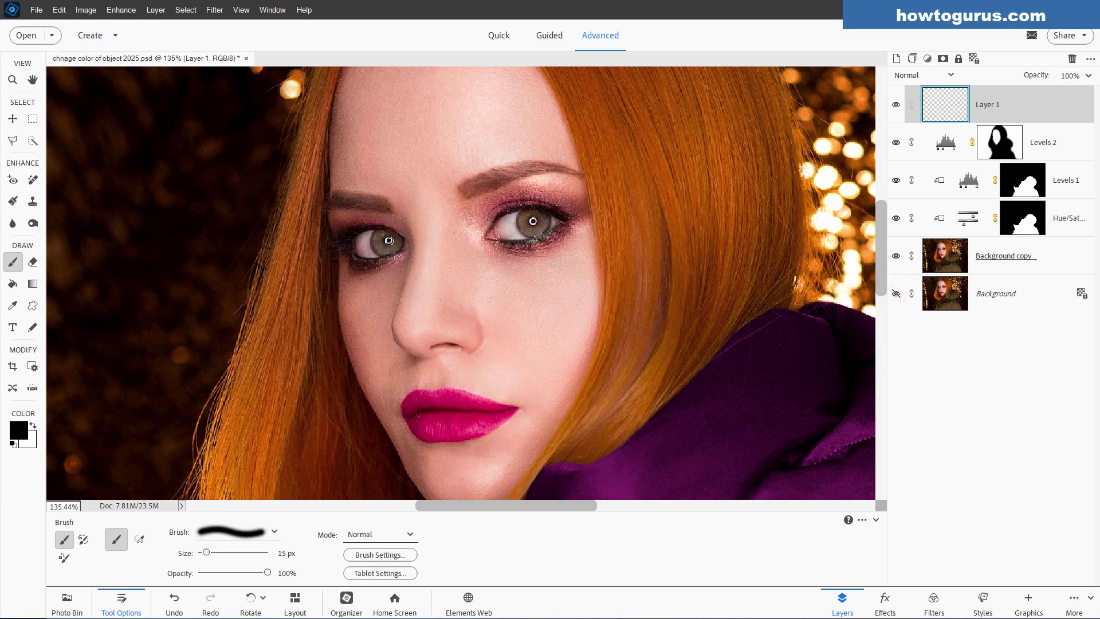
{"action": "key", "text": "bracketleft"}
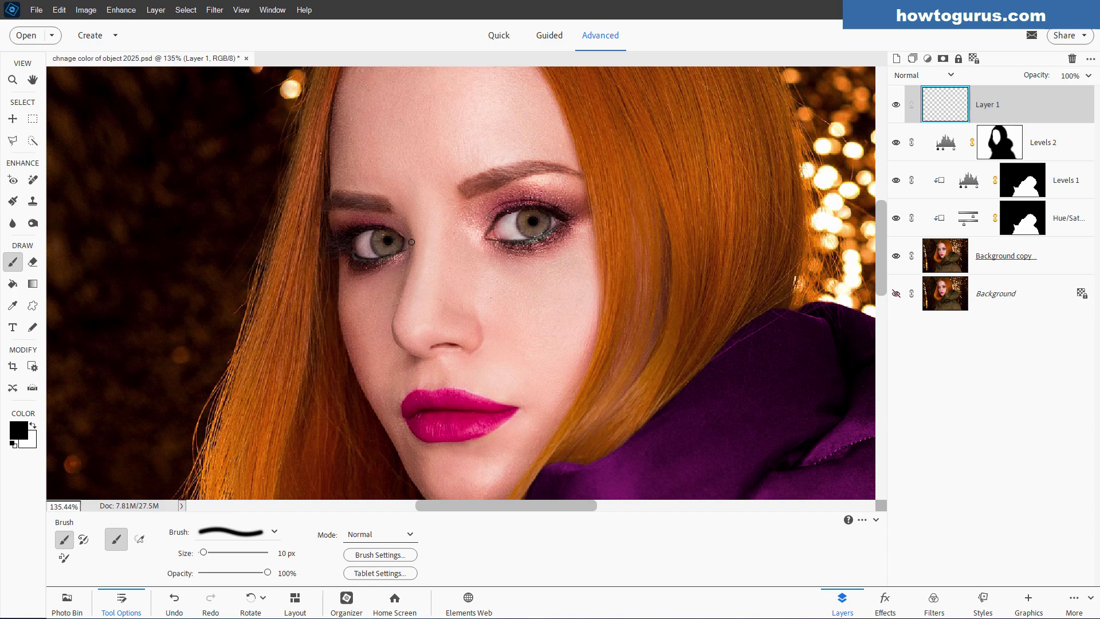
{"action": "key", "text": "bracketright"}
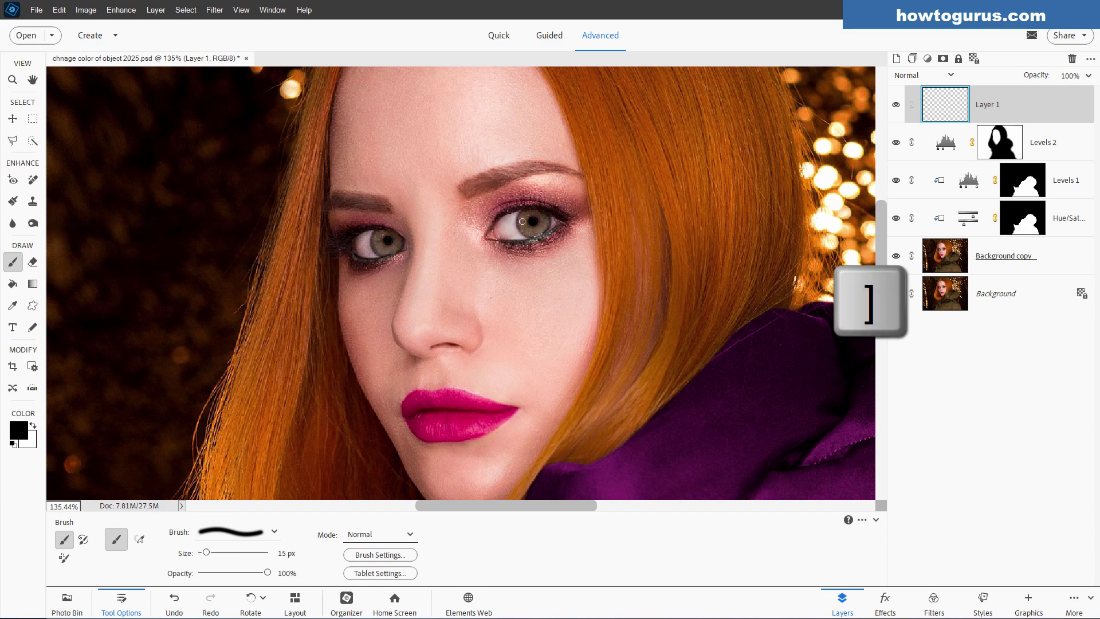
Switch the foreground to white and set the Brush to 50% hardness and 12 px size
{"action": "left_click", "coordinate": [33, 430]}
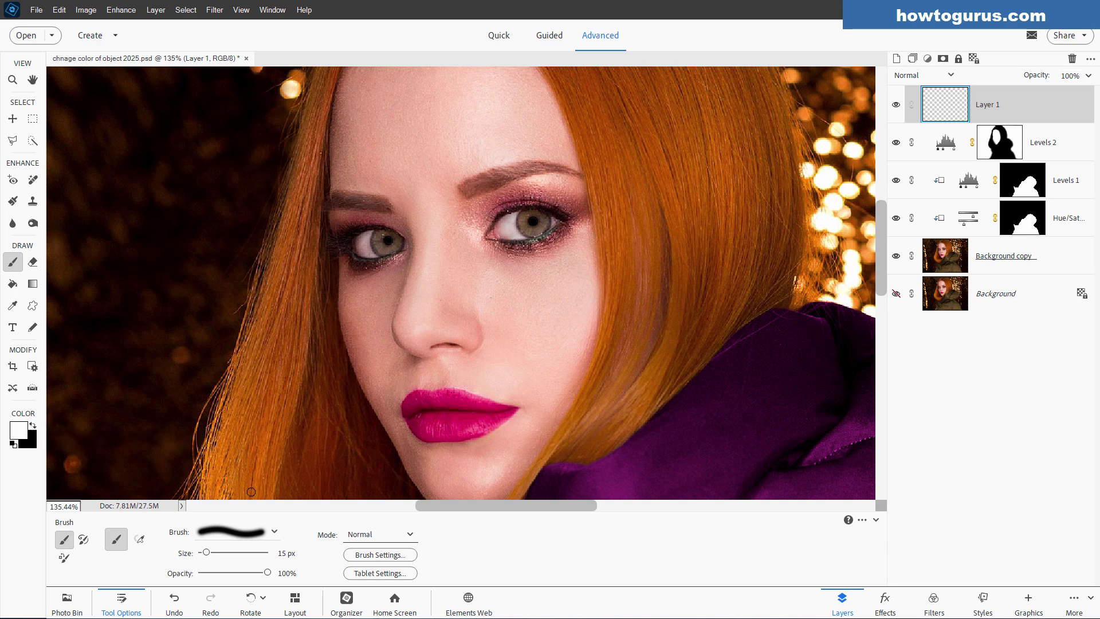
{"action": "key", "text": "ctrl+z"}
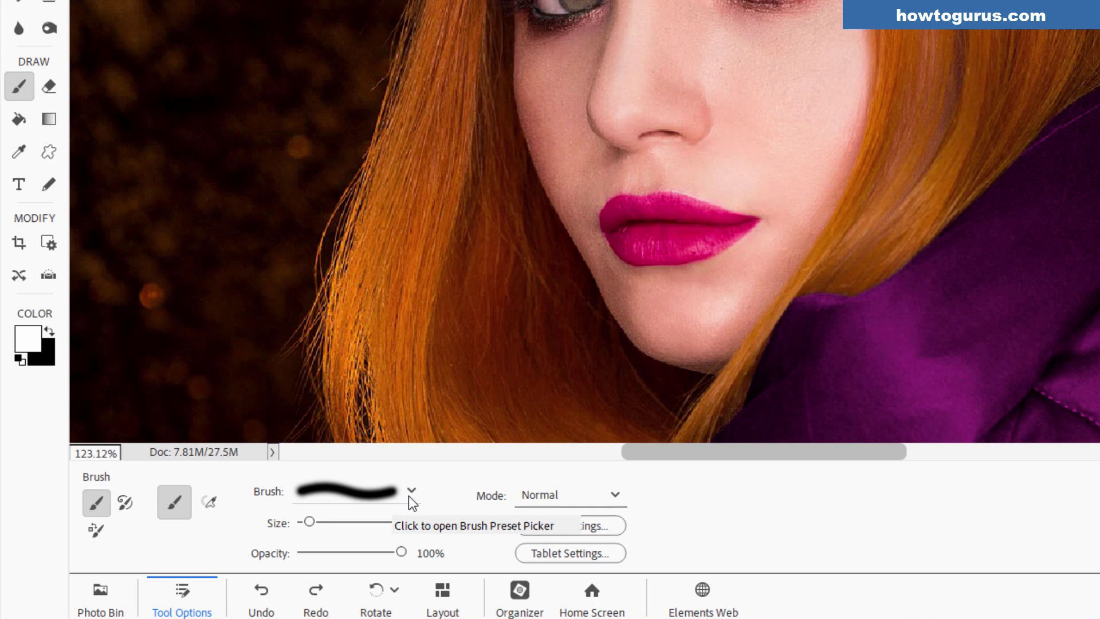
{"action": "left_click", "coordinate": [583, 526]}
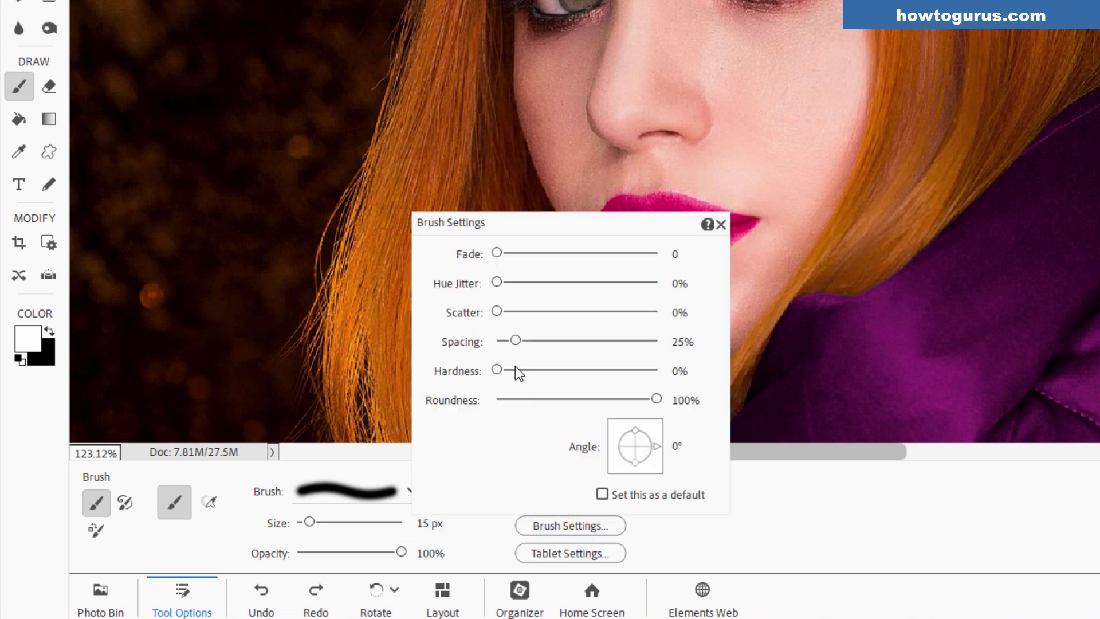
{"action": "left_click_drag", "start_coordinate": [496, 370], "coordinate": [577, 367]}
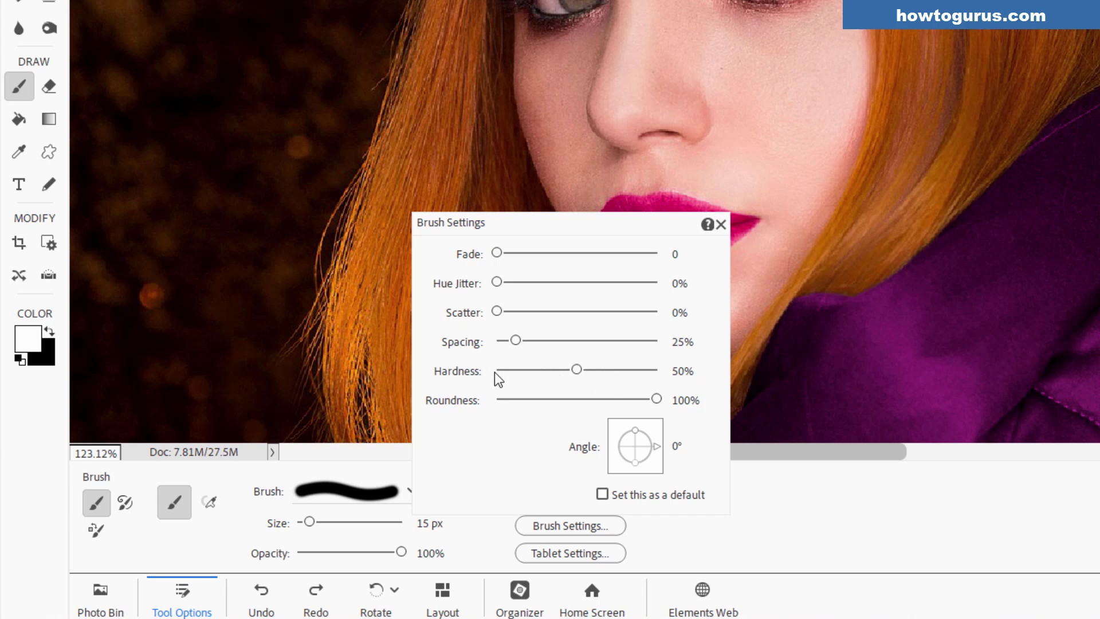
{"action": "left_click", "coordinate": [721, 225]}
{"action": "left_click", "coordinate": [424, 522]}
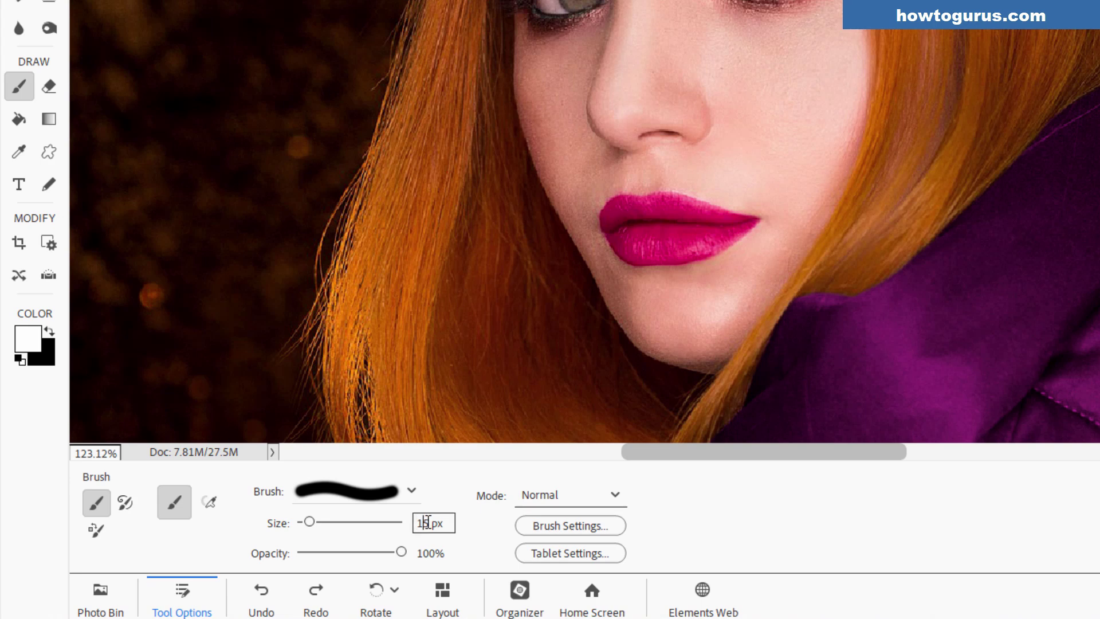
{"action": "type", "text": "12"}
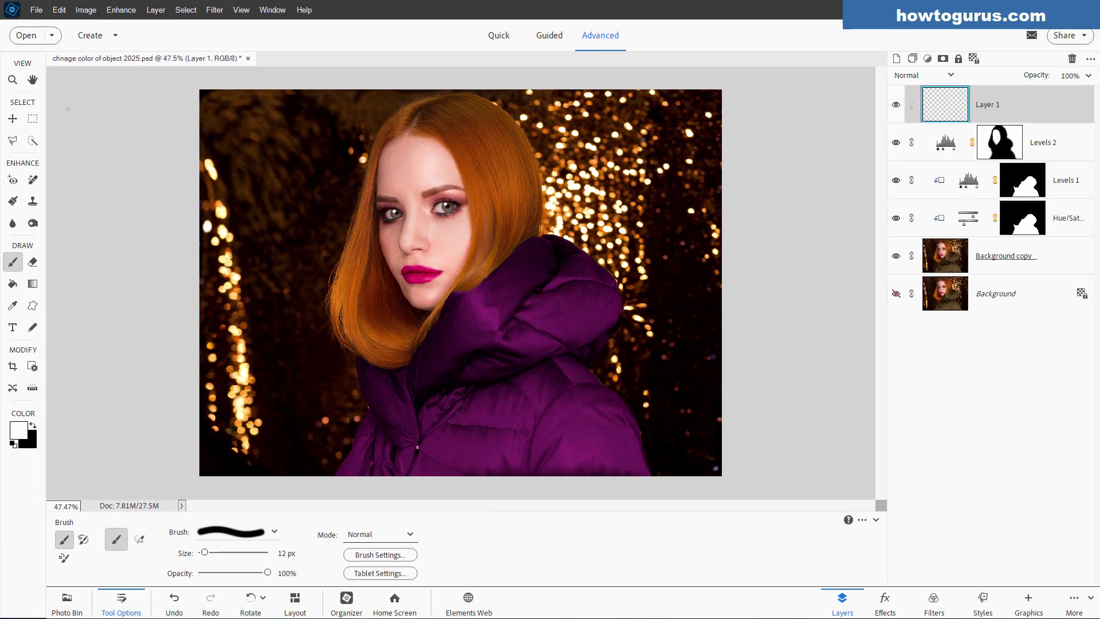
Stamp all visible edits into Layer 2, hiding the edit layers below and showing the original Background
{"action": "left_click", "coordinate": [12, 119]}
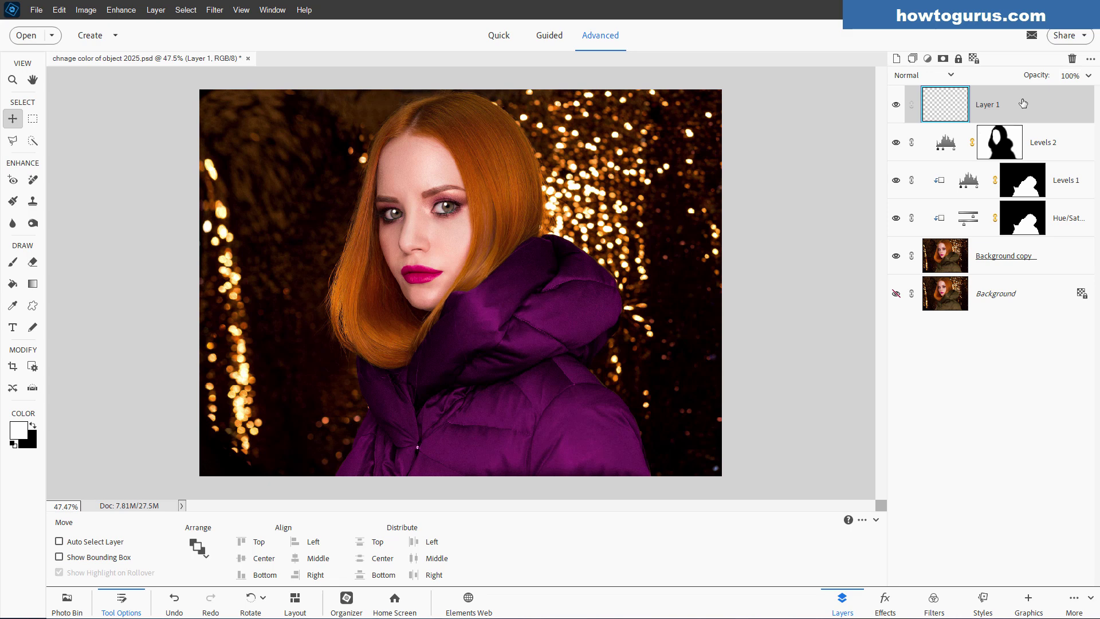
{"action": "key", "text": "ctrl+shift+alt+e"}
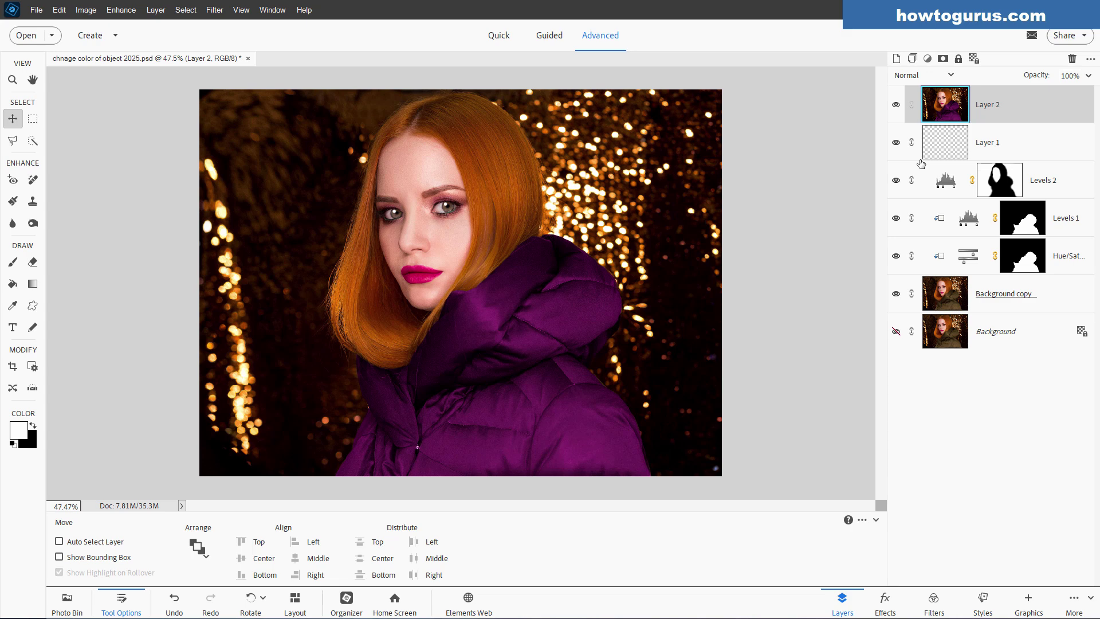
{"action": "left_click", "coordinate": [897, 142]}
{"action": "left_click", "coordinate": [896, 180]}
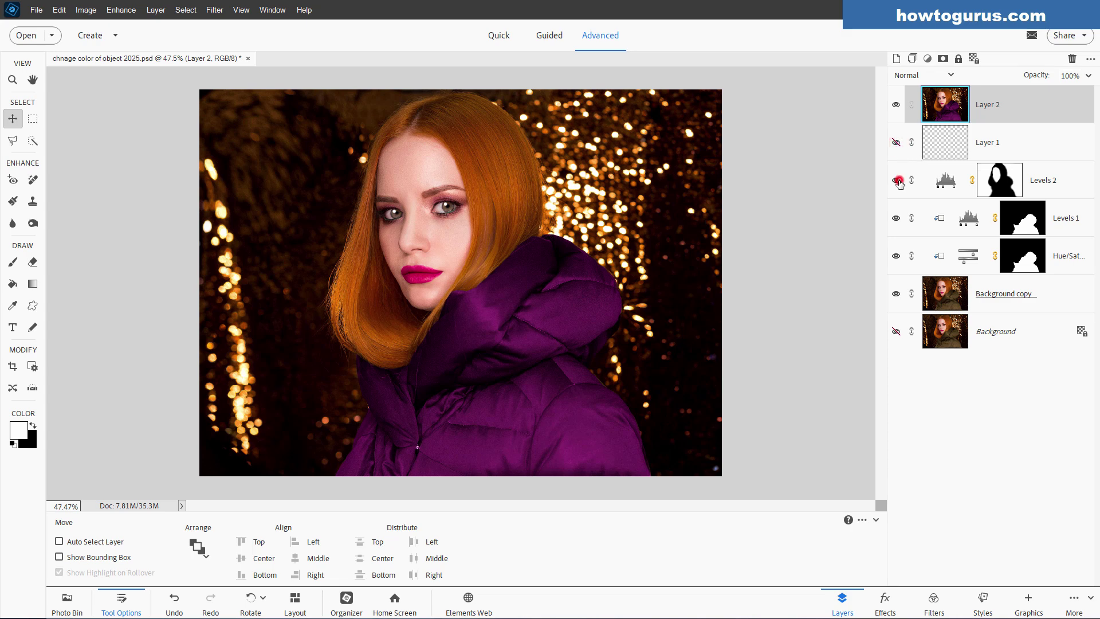
{"action": "left_click", "coordinate": [896, 218]}
{"action": "left_click", "coordinate": [896, 256]}
{"action": "left_click", "coordinate": [896, 293]}
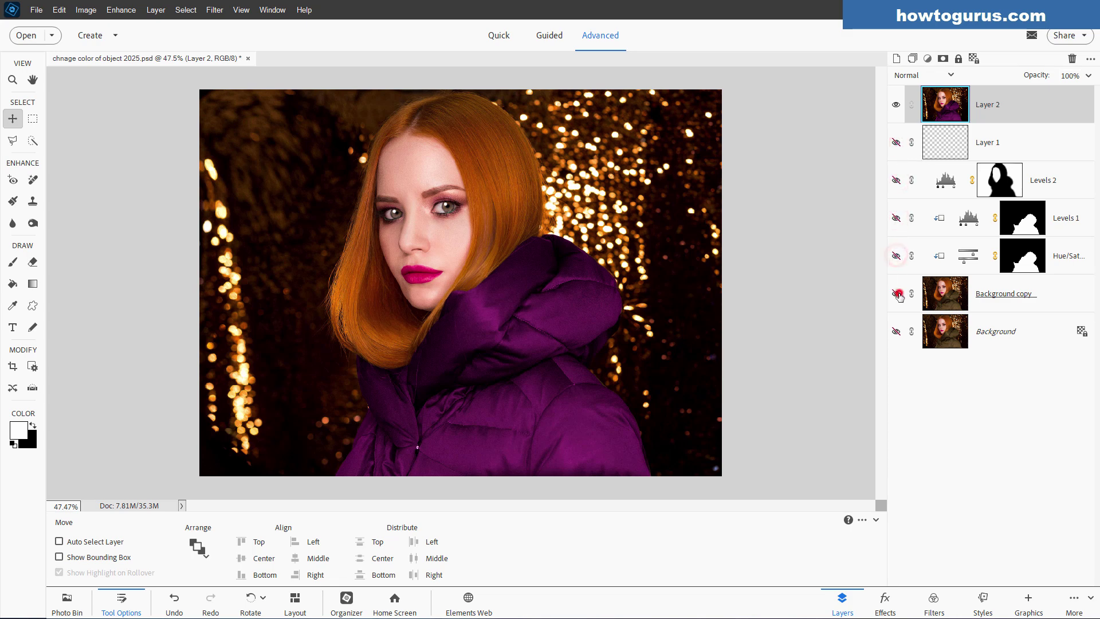
{"action": "left_click", "coordinate": [897, 332]}
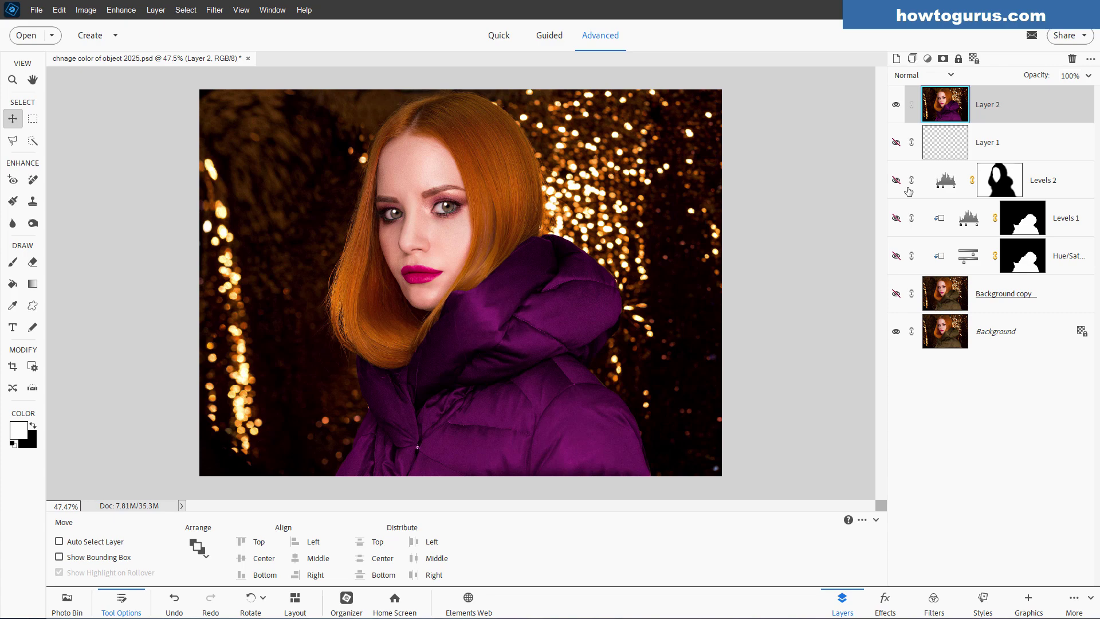
Toggle Layer 2 on and off to compare the purple-jacket result with the olive original
{"action": "left_click", "coordinate": [896, 106]}
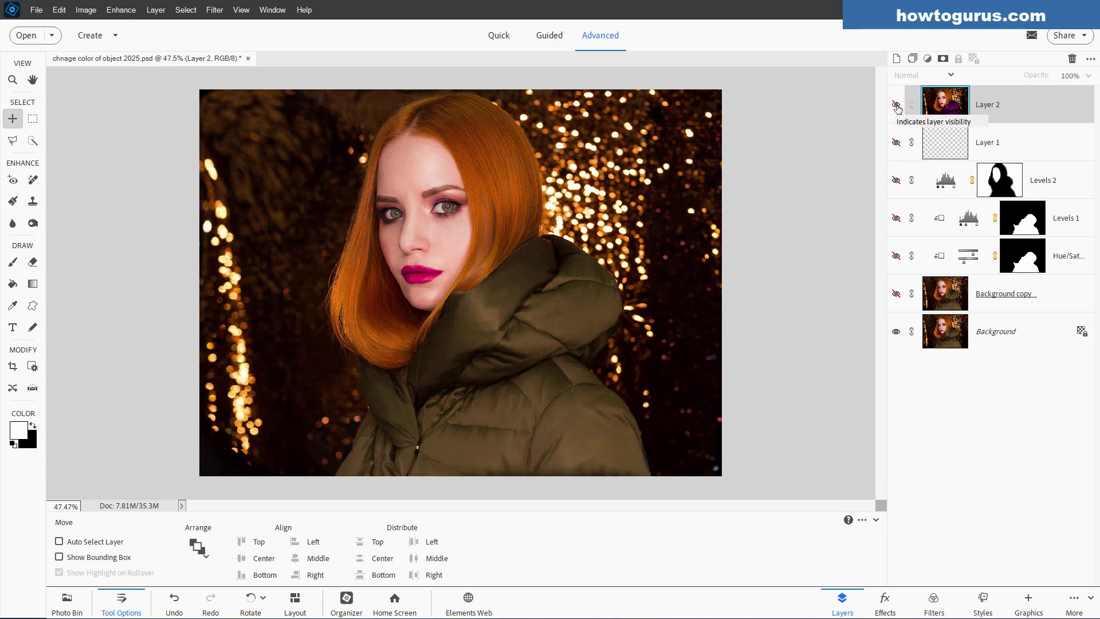
{"action": "left_click", "coordinate": [897, 105]}
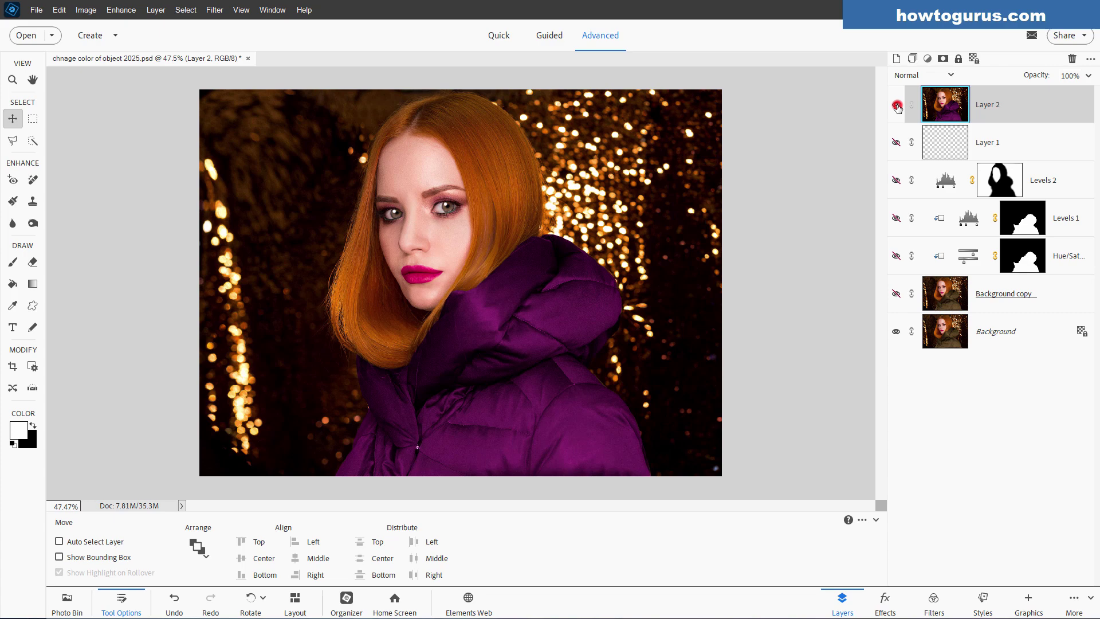
{"action": "left_click", "coordinate": [897, 105]}
{"action": "left_click", "coordinate": [896, 105]}
{"action": "left_click", "coordinate": [897, 105]}
{"action": "left_click", "coordinate": [897, 106]}
{"action": "left_click", "coordinate": [897, 106]}
{"action": "left_click", "coordinate": [897, 105]}
{"action": "key", "text": "ctrl+0"}
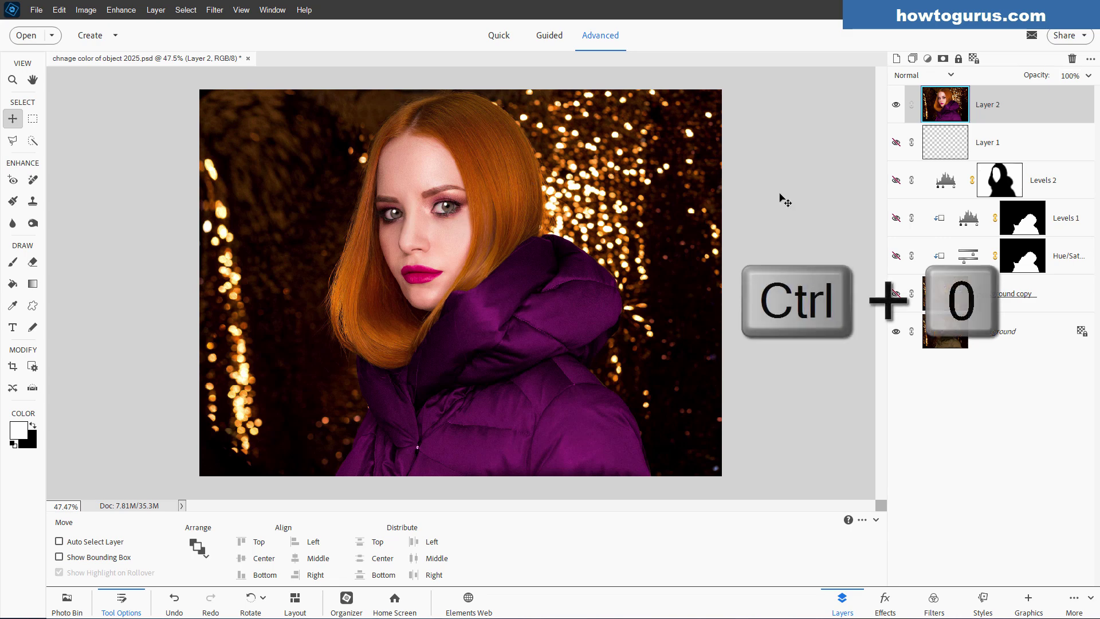
{"action": "key", "text": "ctrl"}
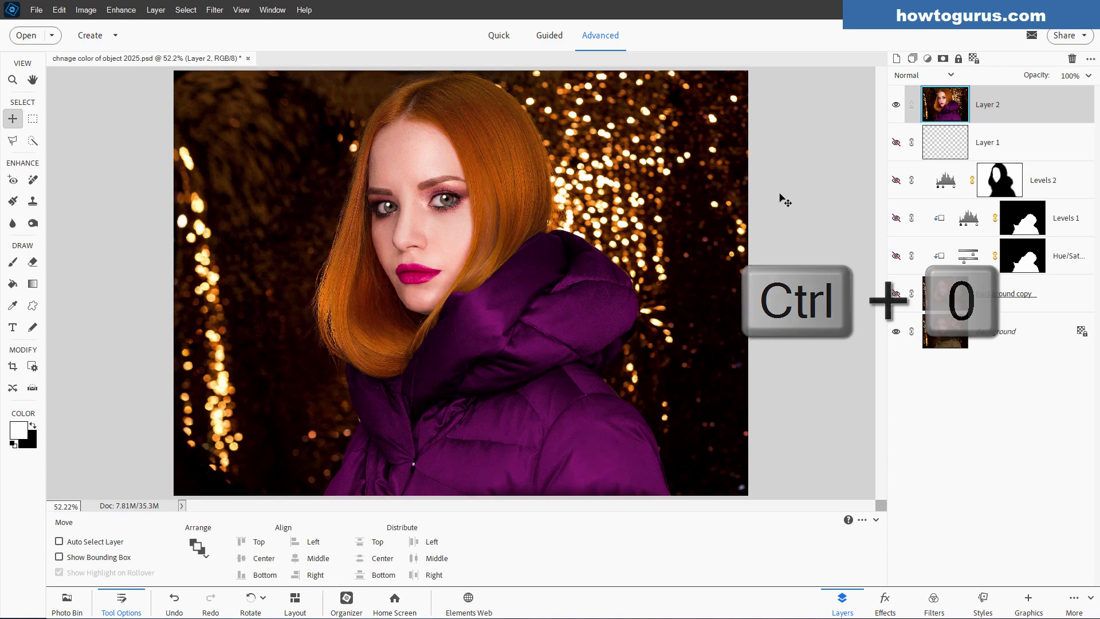